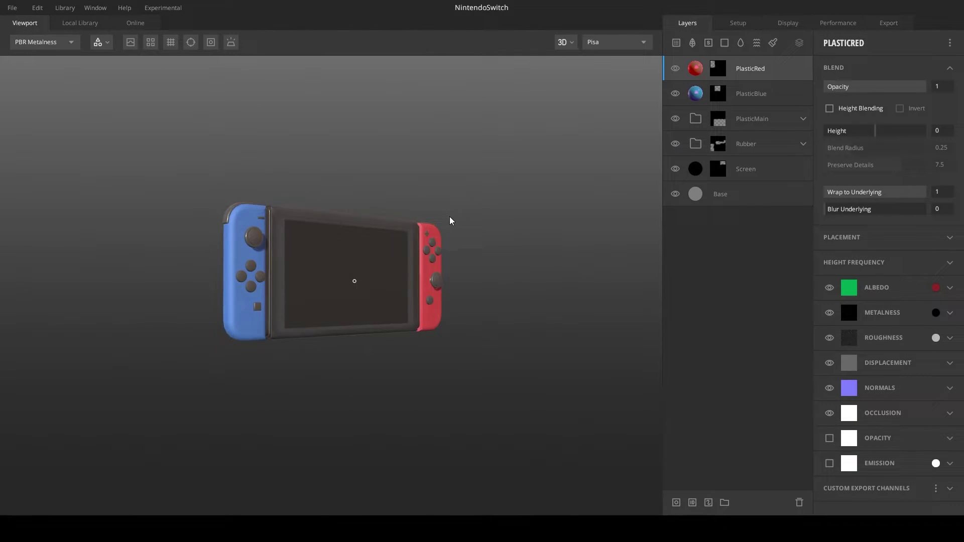
- Preview the textured Switch in Mixer, then assign MI_NintendoSwitch to the mesh's Element 0 slot
drag(294, 240, 442, 293)
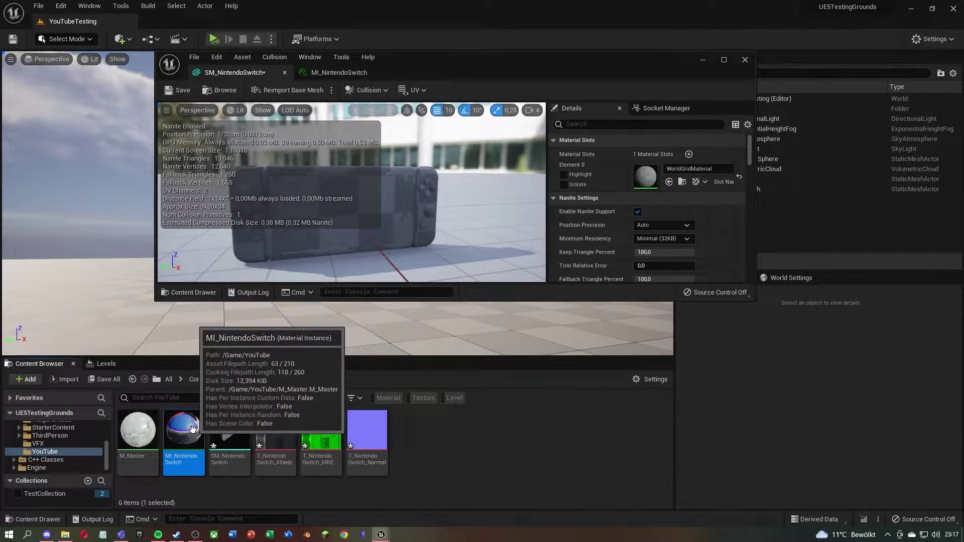
drag(184, 429, 639, 176)
click(724, 60)
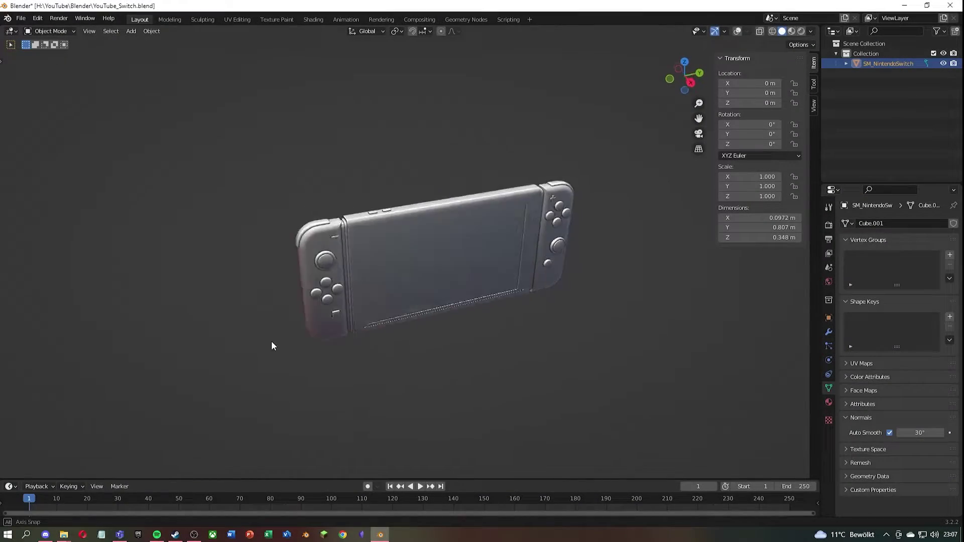
middle_drag(271, 342, 241, 316)
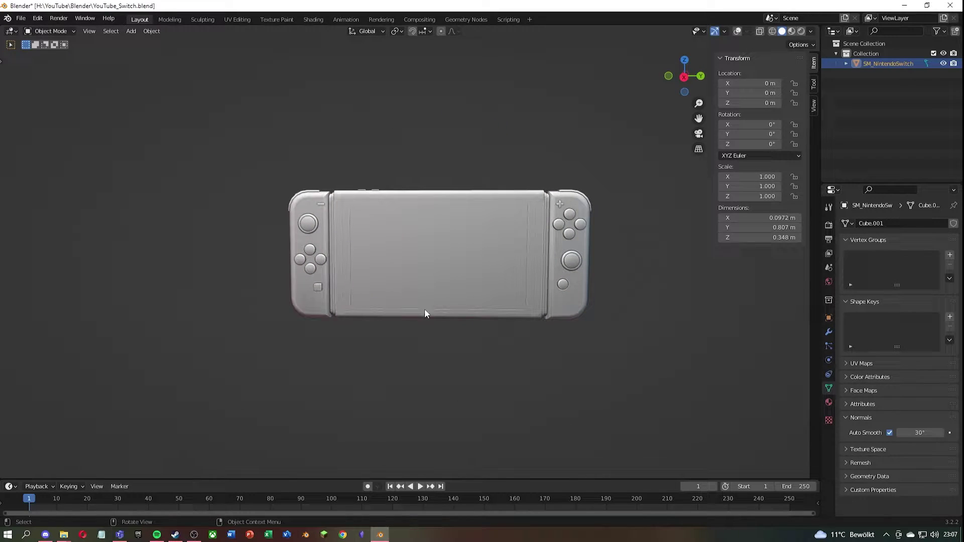
click(738, 31)
middle_drag(596, 224, 597, 254)
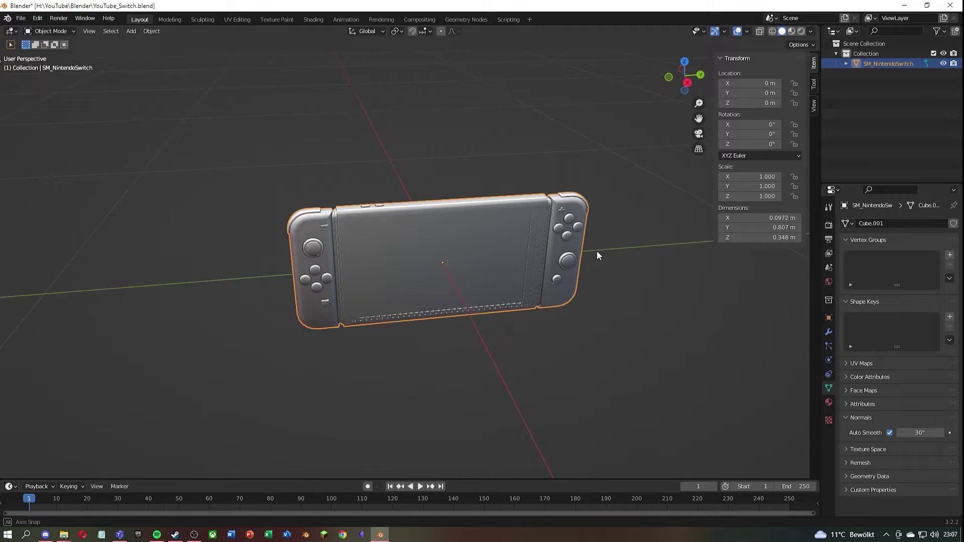
click(736, 31)
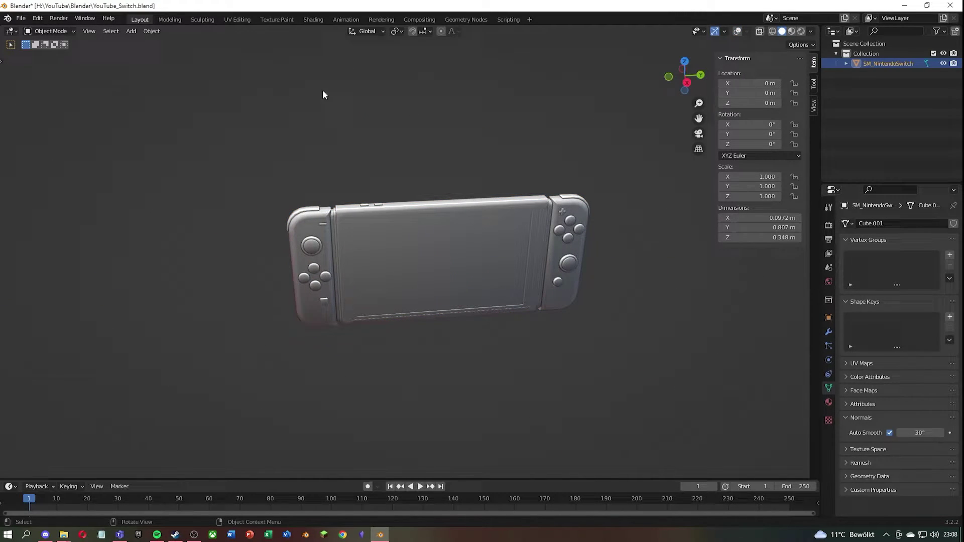
click(237, 19)
click(478, 286)
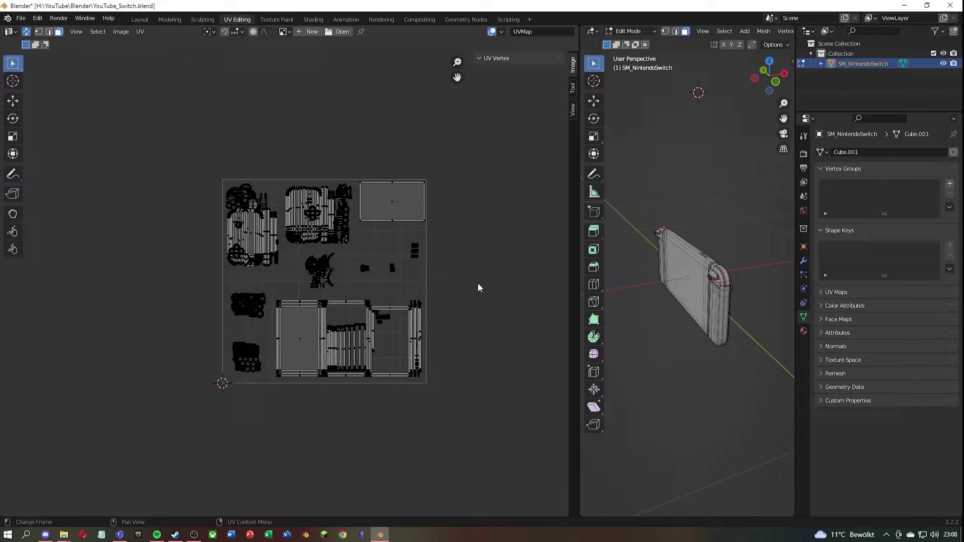
middle_drag(713, 276, 697, 275)
key(a)
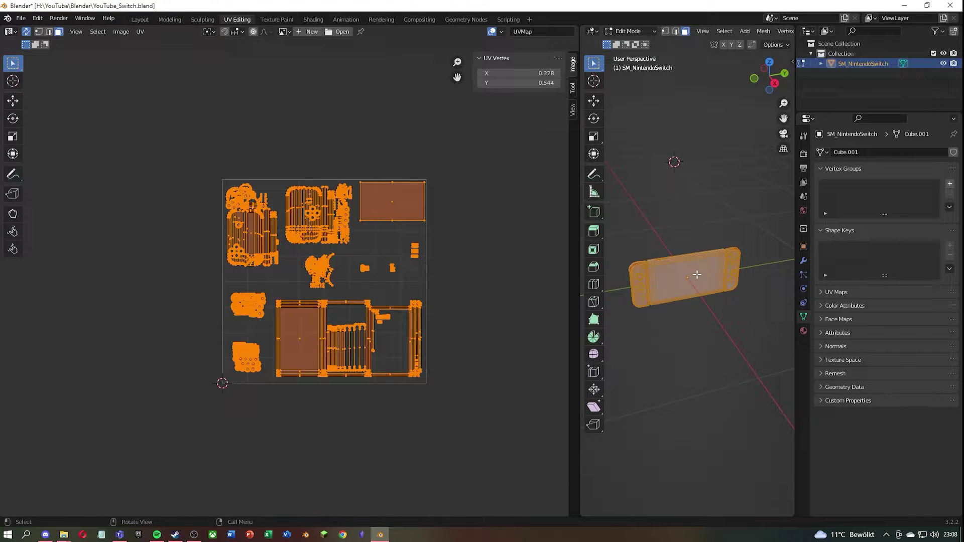
click(677, 240)
middle_drag(677, 240, 663, 256)
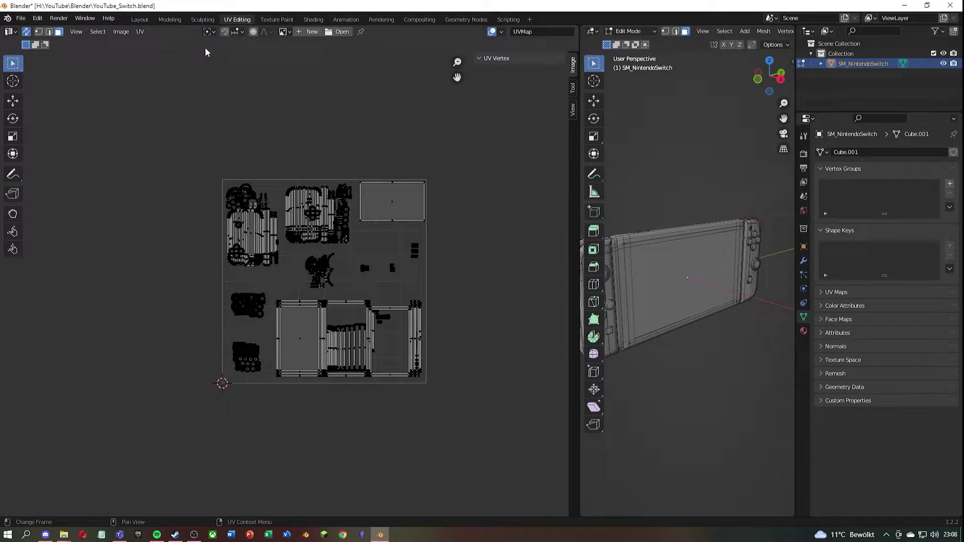
click(139, 19)
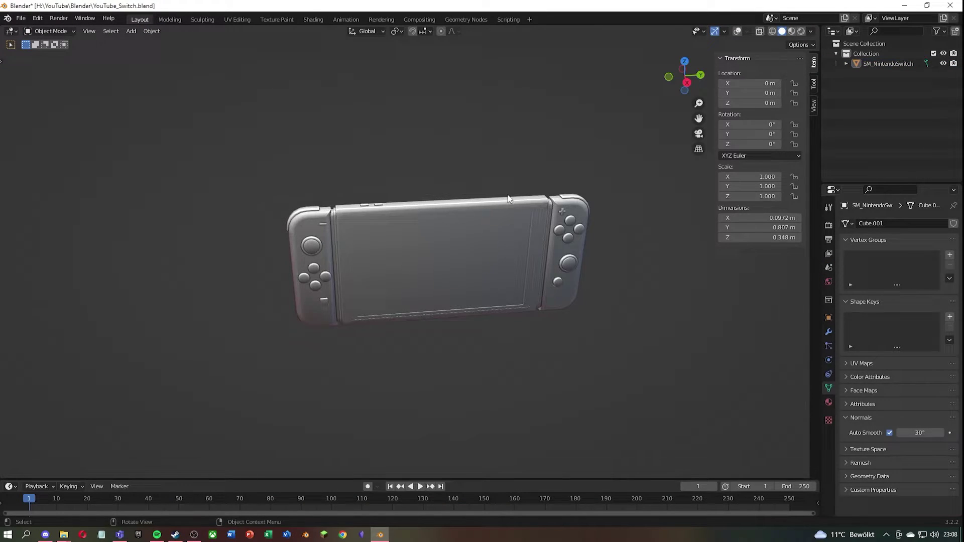
middle_drag(508, 199, 467, 180)
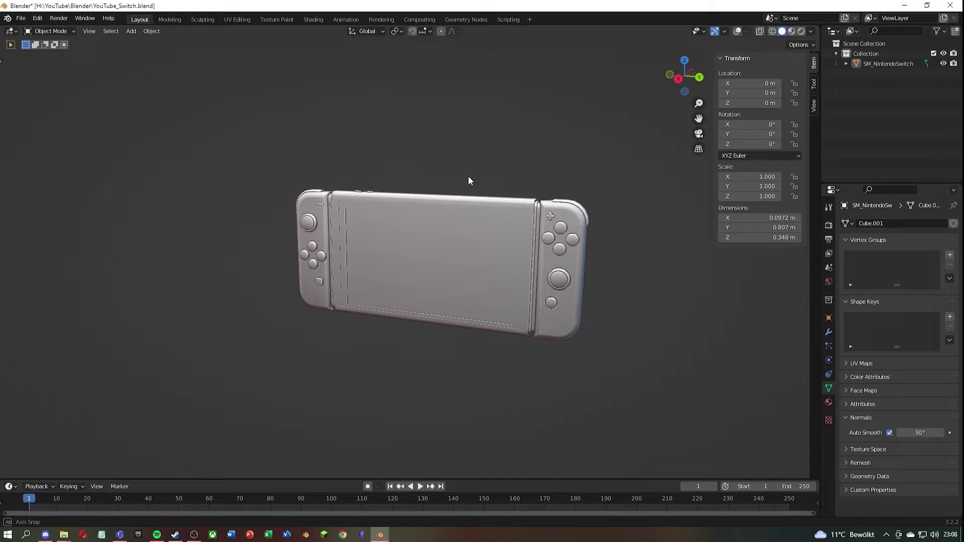
- Select SM_NintendoSwitch and bring up the FBX export dialog
click(440, 232)
click(737, 32)
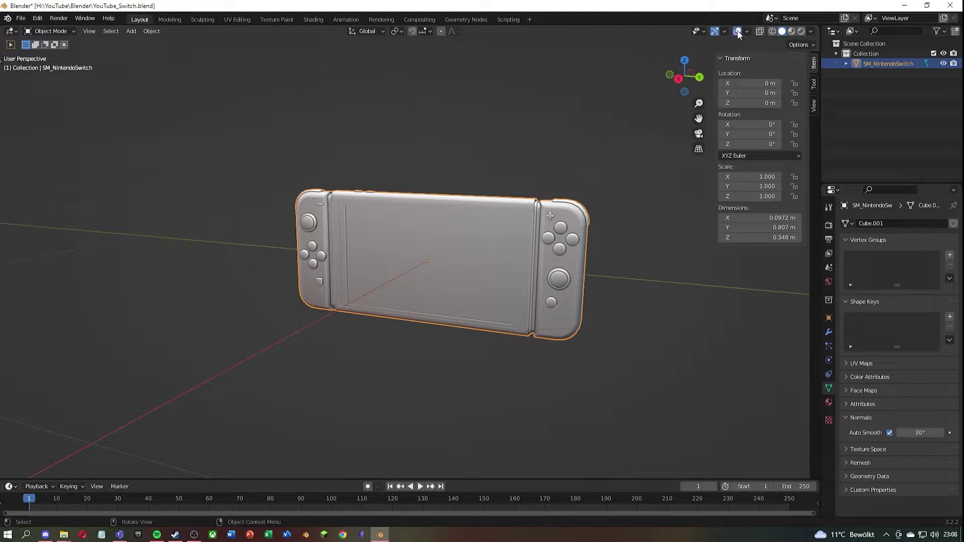
click(20, 18)
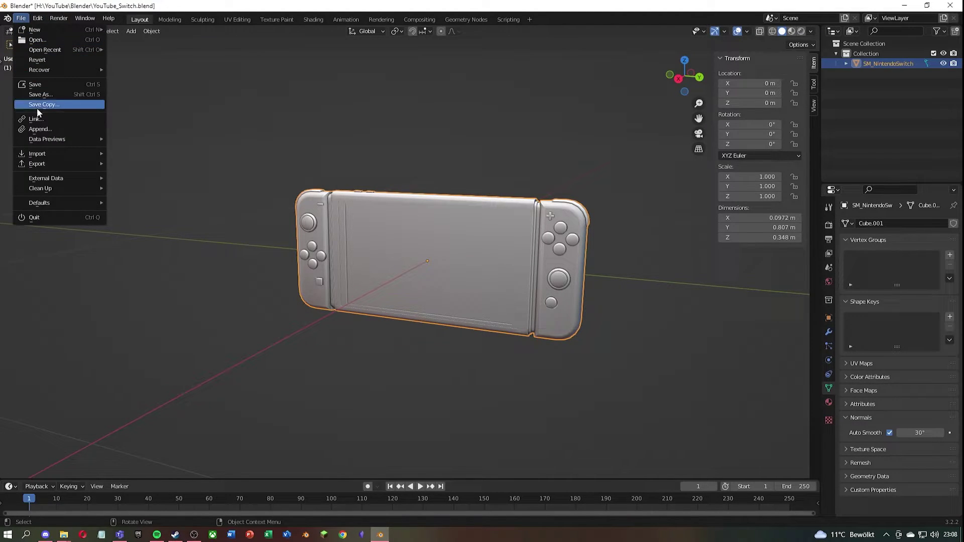
mouse_move(40, 165)
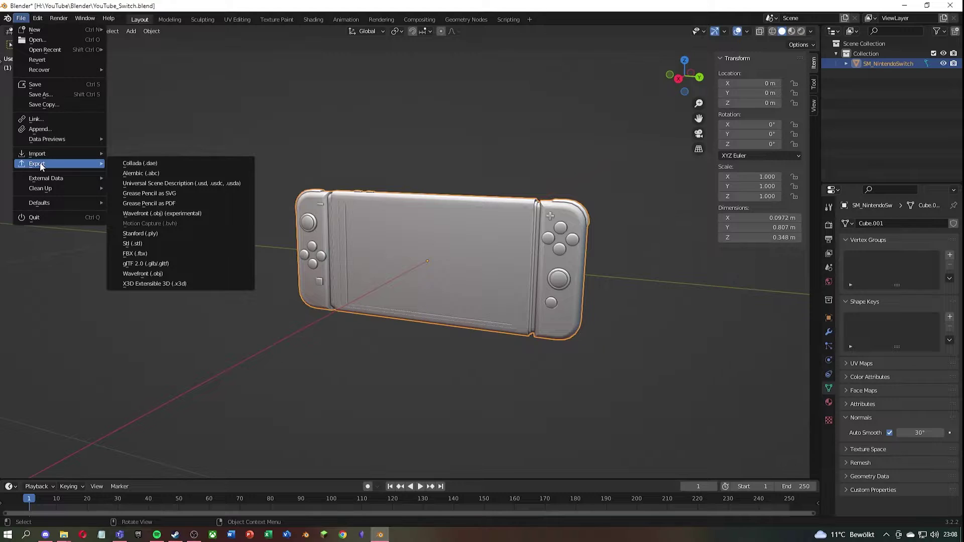
click(144, 254)
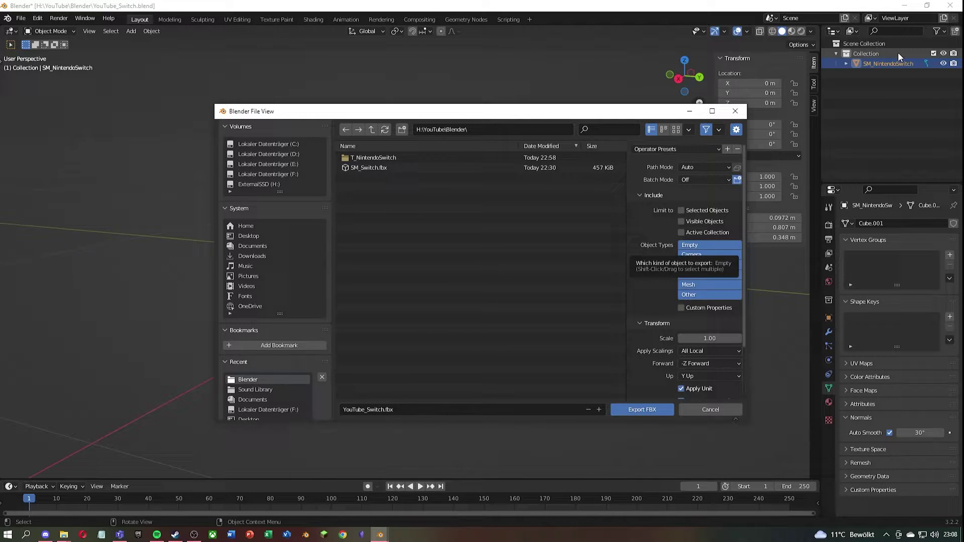
- Set export smoothing to Face and name the file SM_NintendoSwitch
scroll(673, 300, down, 3)
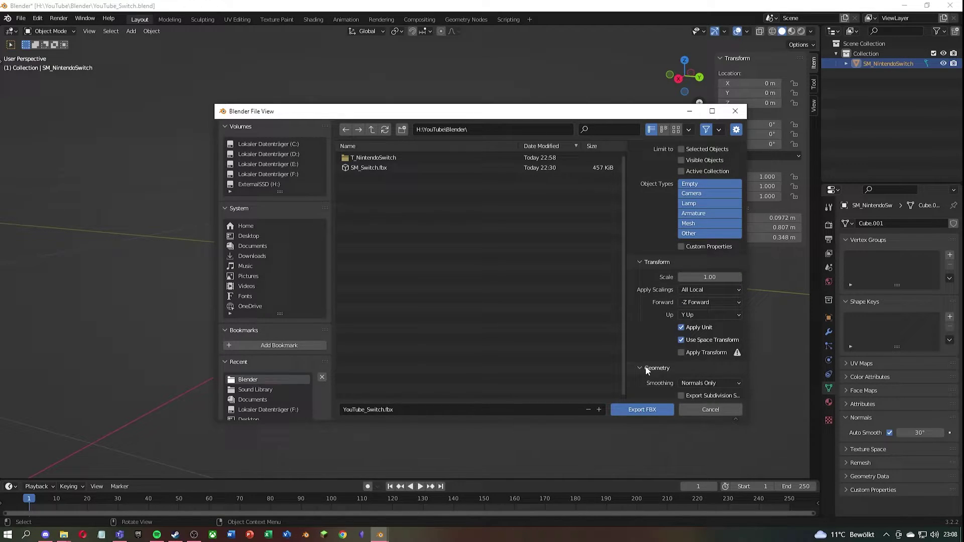
scroll(647, 370, down, 4)
click(702, 303)
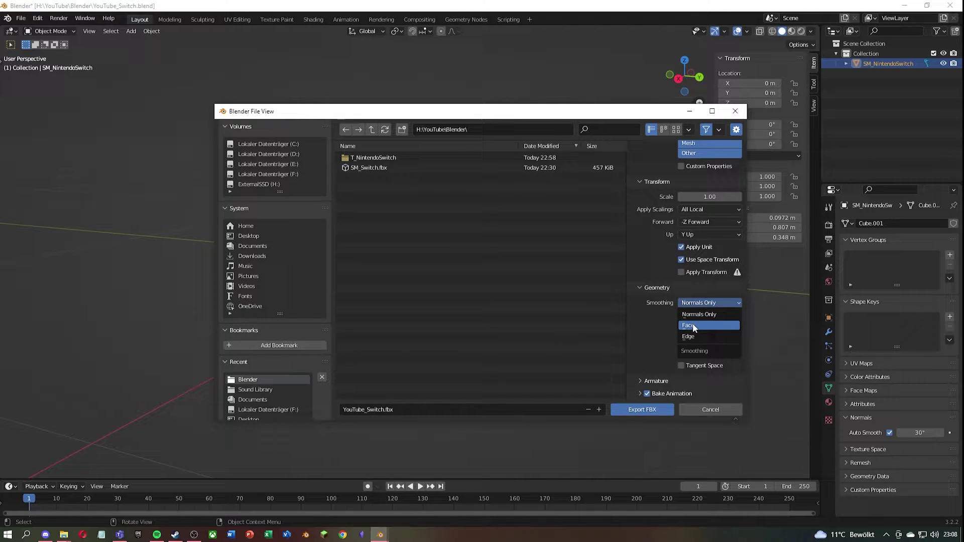
click(693, 325)
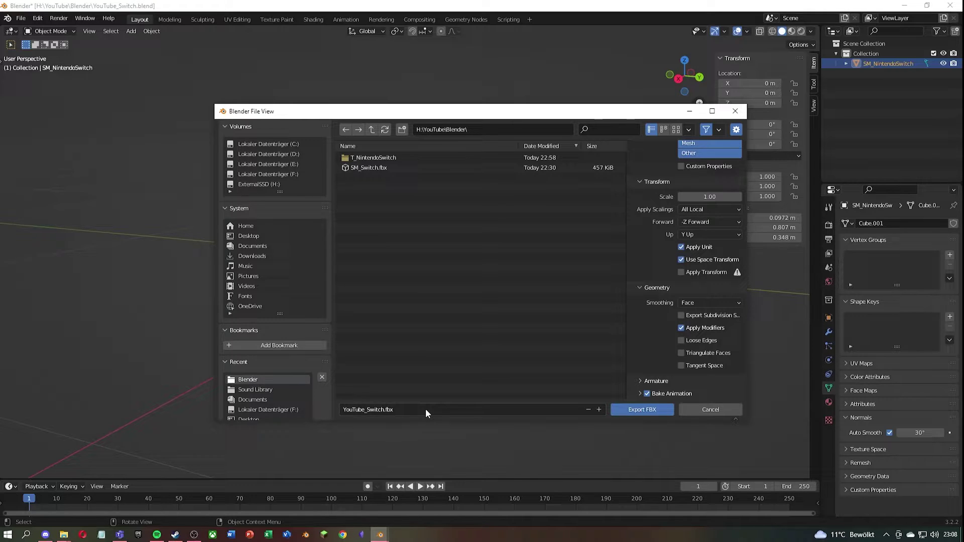
click(396, 408)
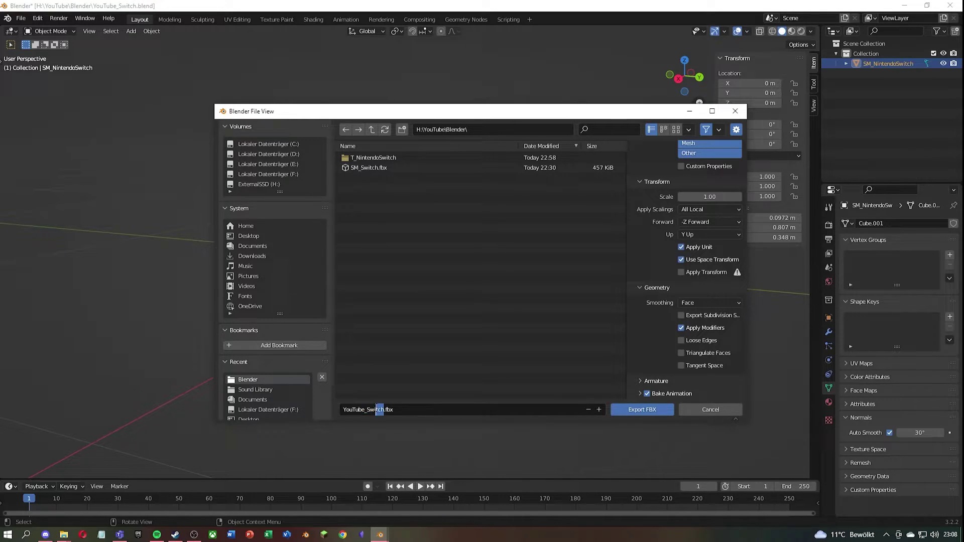
text(SM_Ninte)
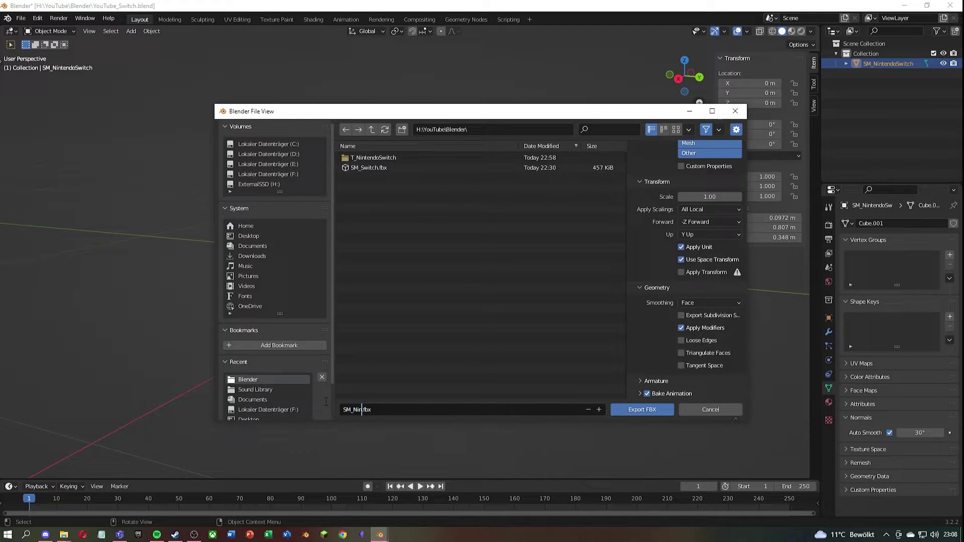
text(ndoSwitch)
- Export SM_NintendoSwitch.fbx, then start a new 2048 px mix named NintendoSwitch
click(652, 410)
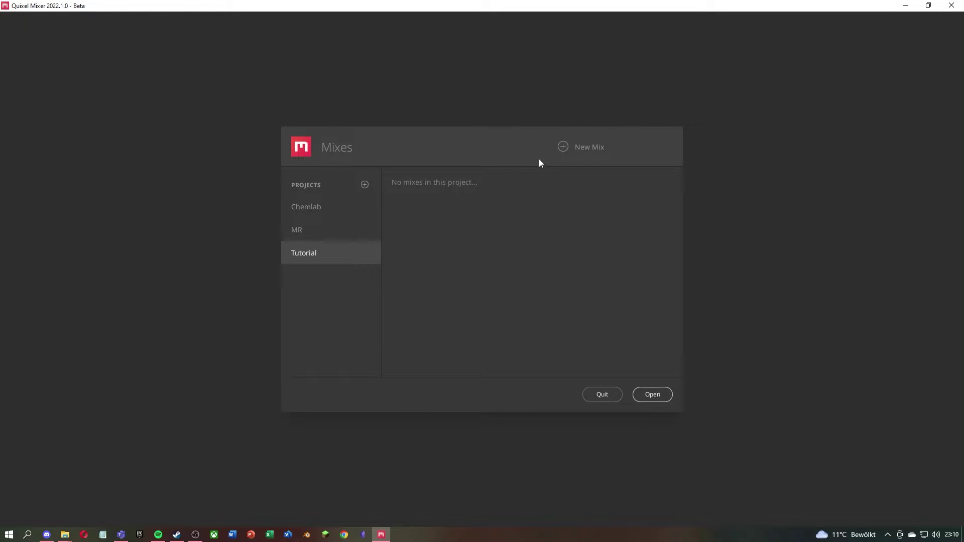
click(591, 146)
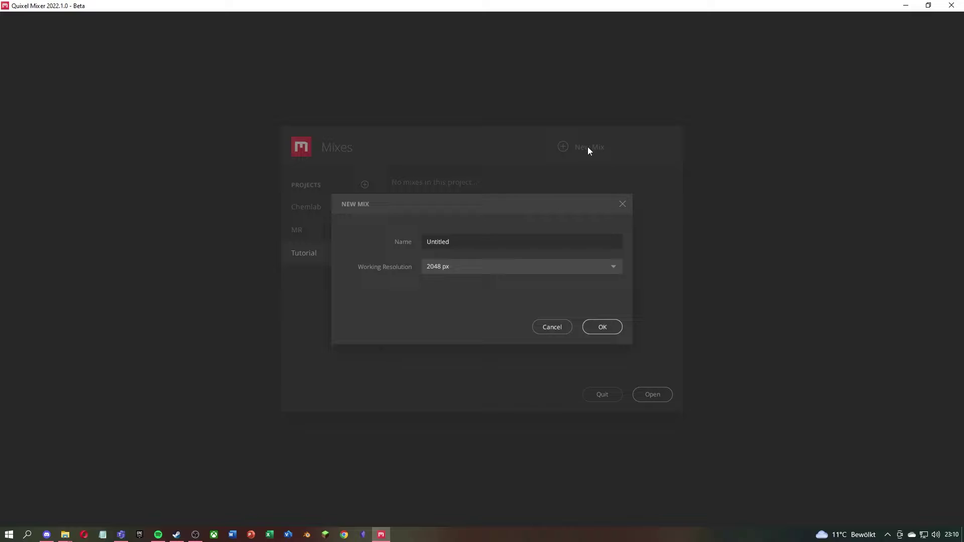
double_click(479, 240)
text(NintendoSwitch)
- Load SM_NintendoSwitch.fbx as a Custom Model and view it from front and side
click(602, 327)
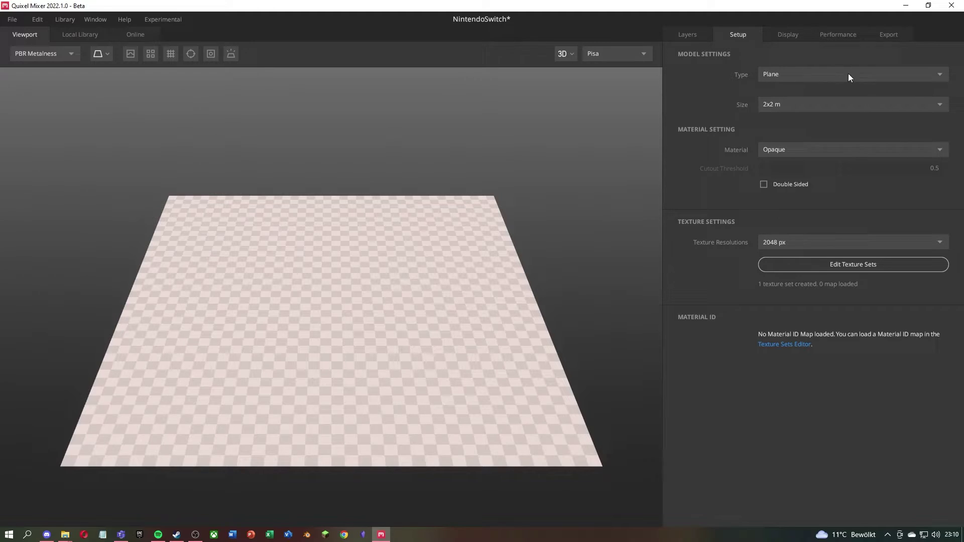
click(819, 71)
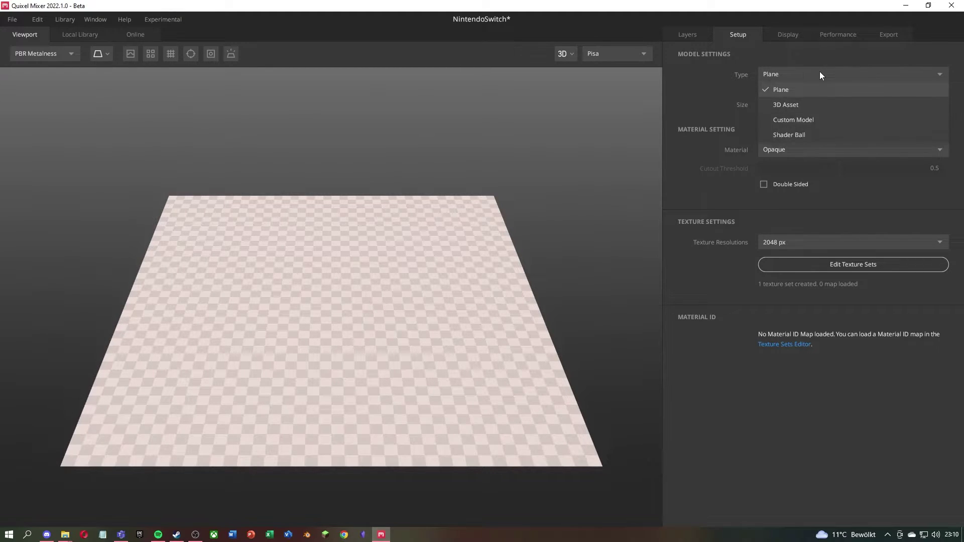
click(804, 118)
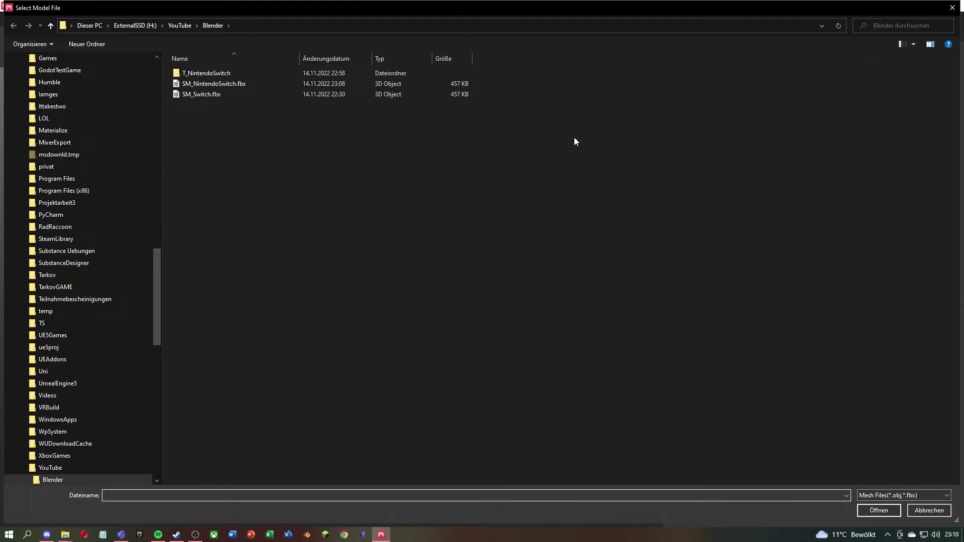
click(225, 84)
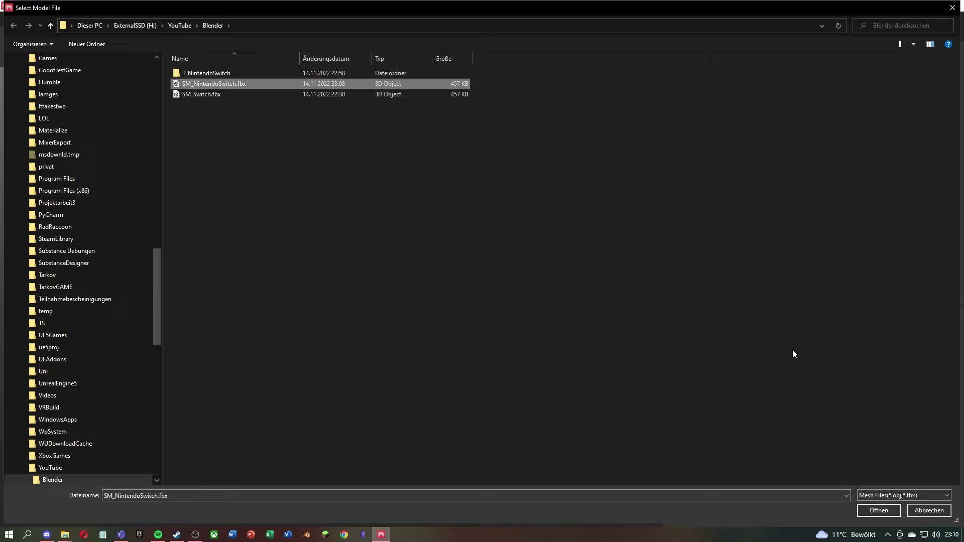
click(887, 512)
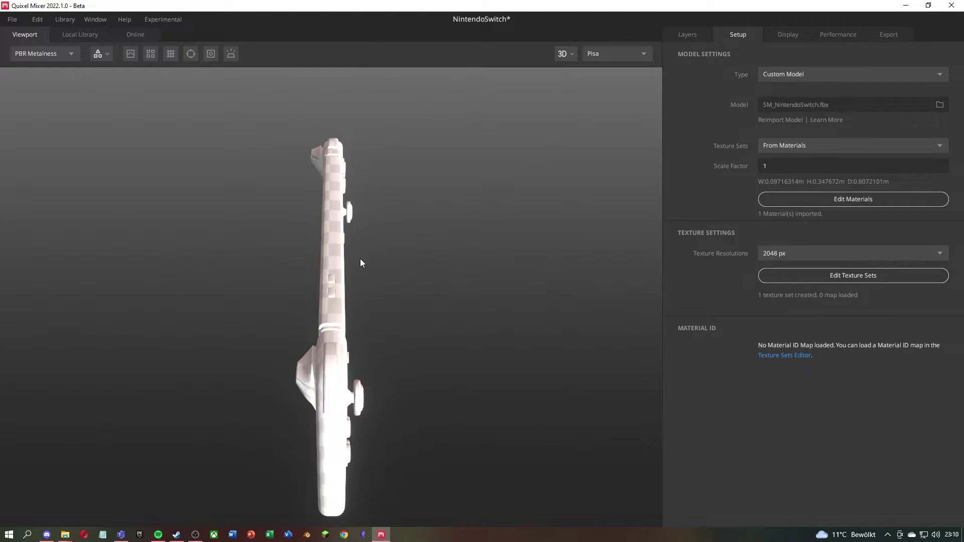
drag(360, 263, 402, 310)
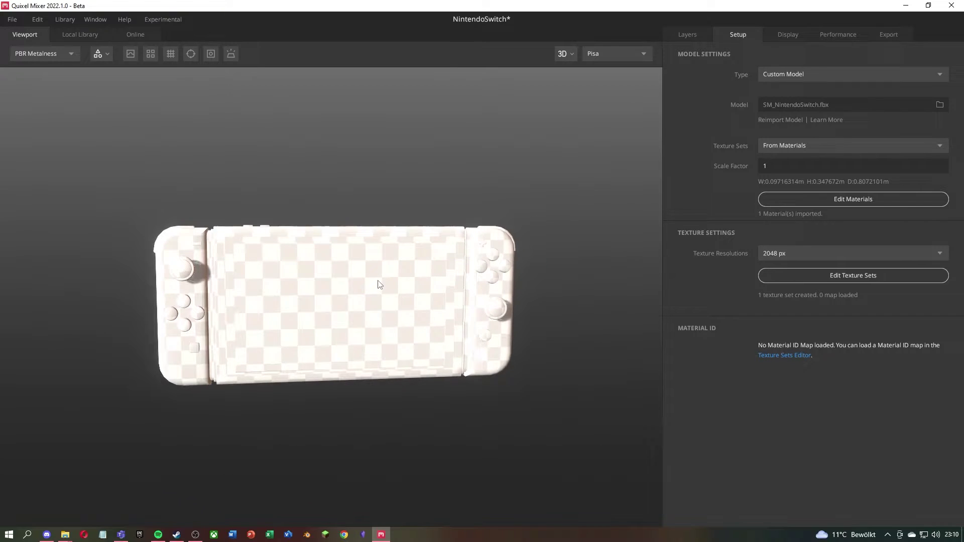
mouse_move(379, 275)
mouse_down()
mouse_move(413, 280)
mouse_move(13, 287)
mouse_up()
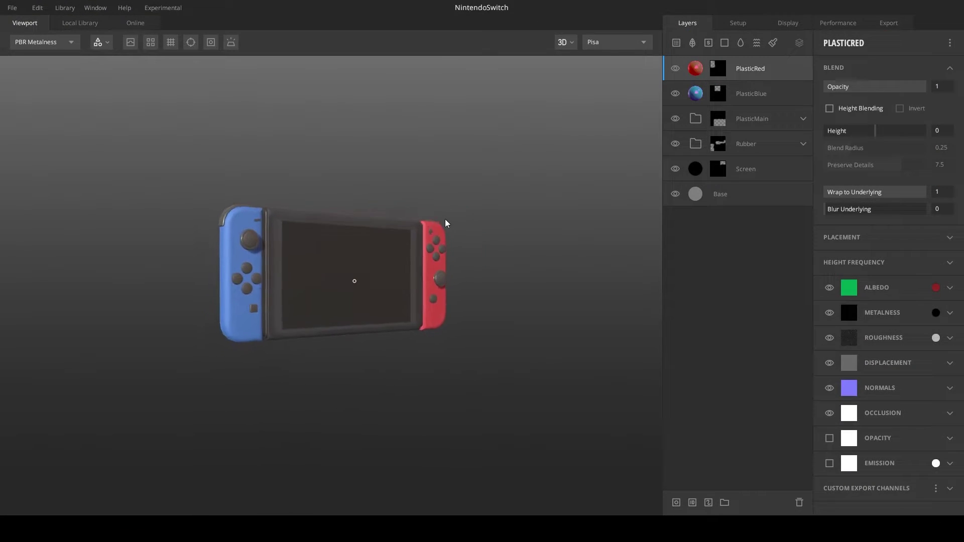
drag(446, 222, 416, 300)
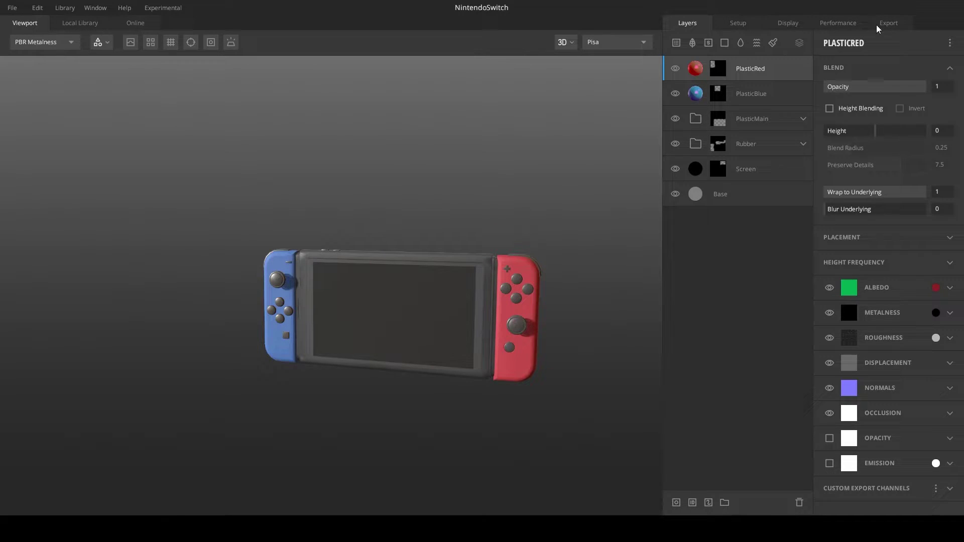
- Show the Export settings: Metalness Maps preset, NintendoSwitch asset, 256 px
click(895, 31)
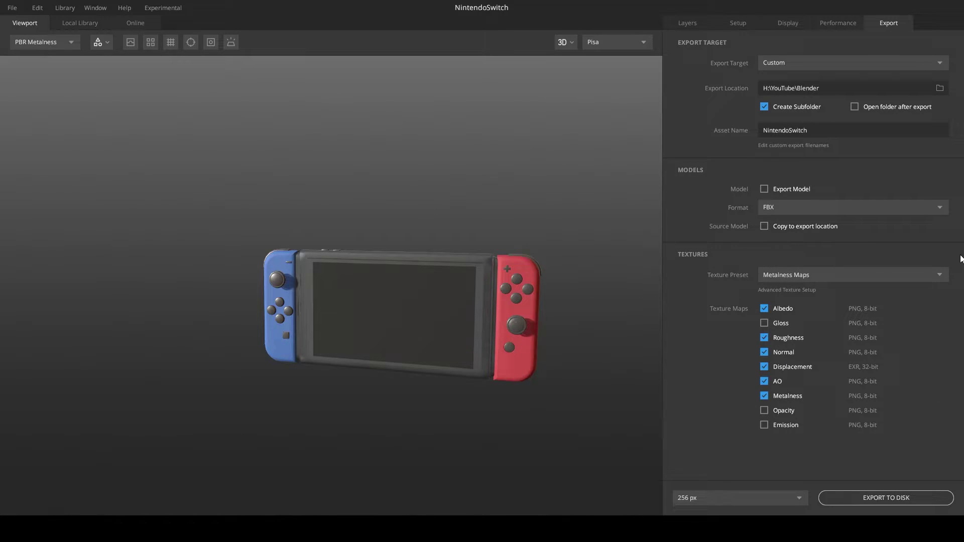
- Remove the Gloss, Displacement, AO, Opacity, Emission, Roughness and Metalness maps from the export
click(801, 291)
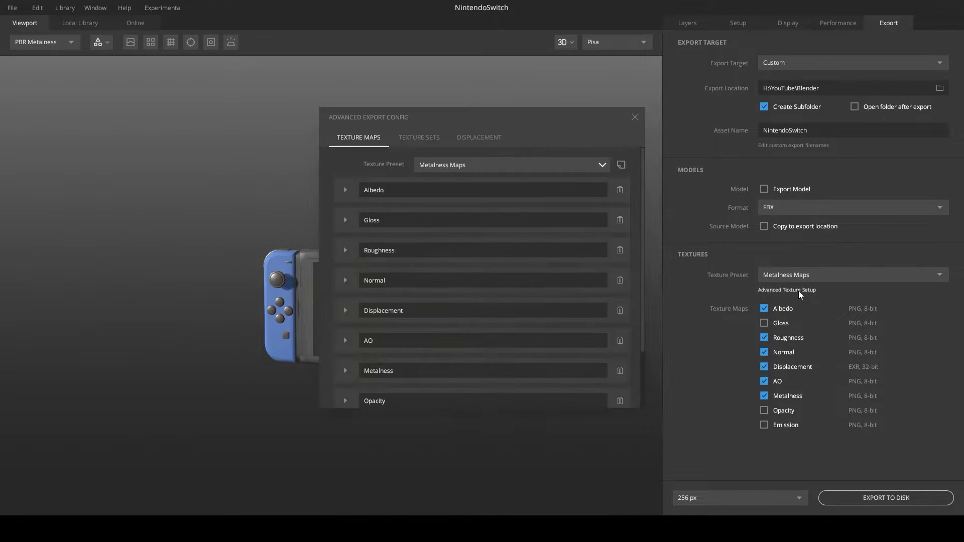
click(621, 220)
click(620, 280)
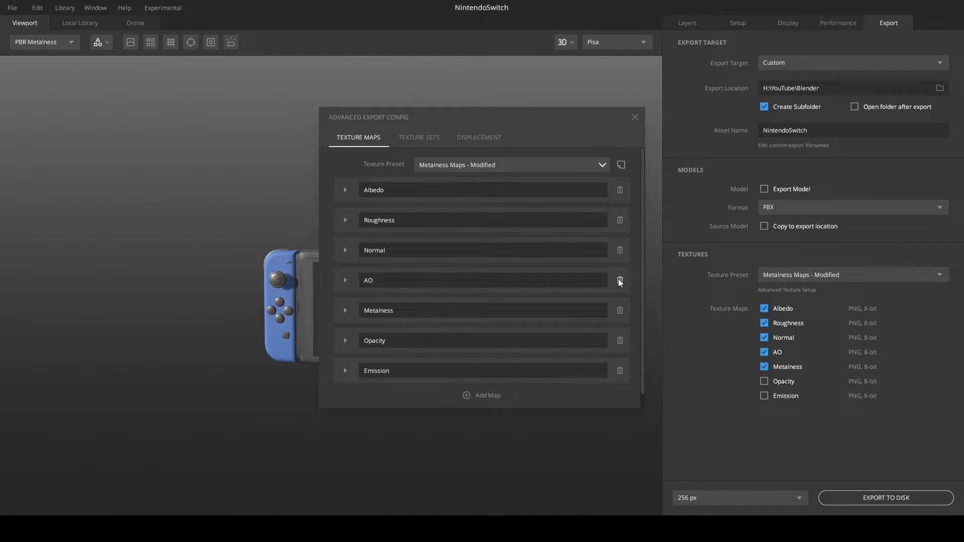
click(620, 280)
click(619, 309)
click(620, 310)
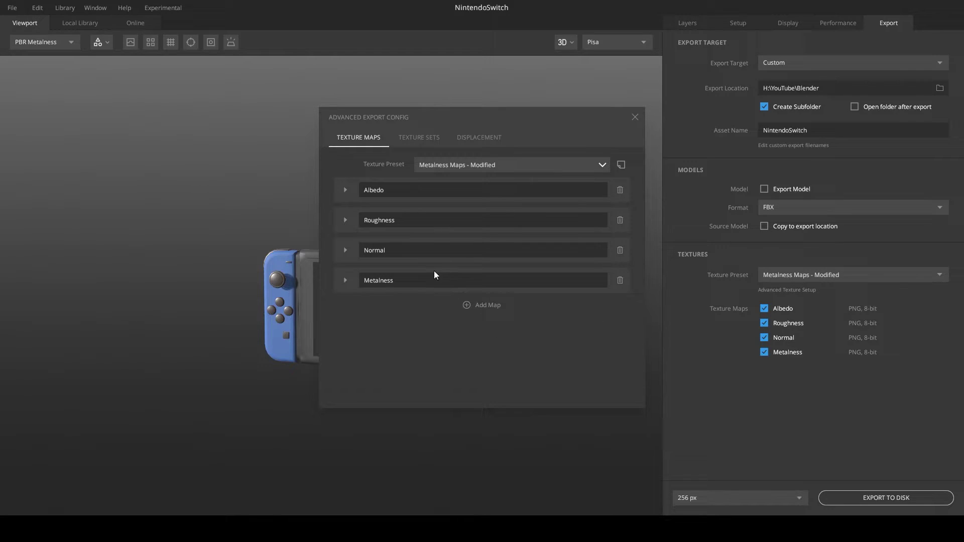
click(620, 220)
click(620, 250)
- Add a RandomTexture map packing Roughness, Metalness and Displacement into R, G and B
click(485, 245)
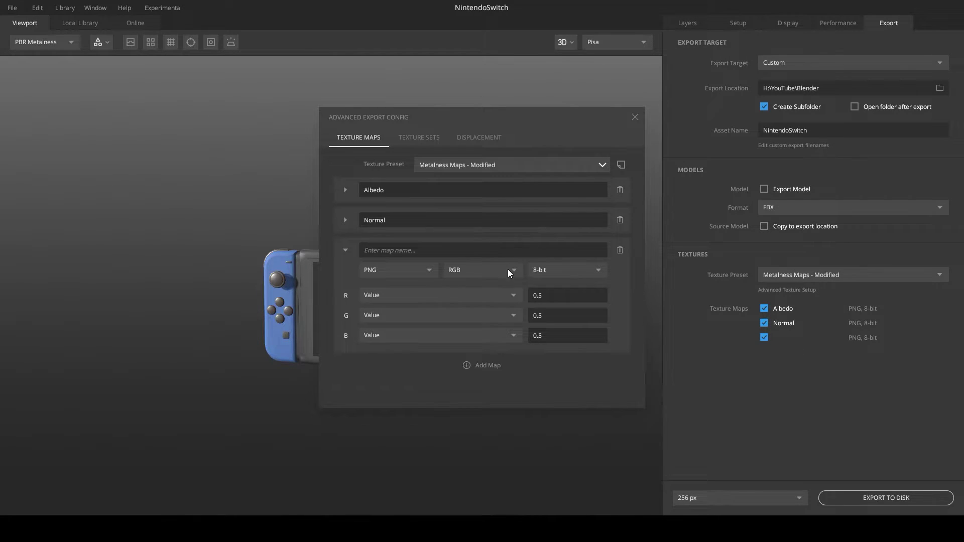
click(420, 250)
text(RandomTexture)
click(431, 294)
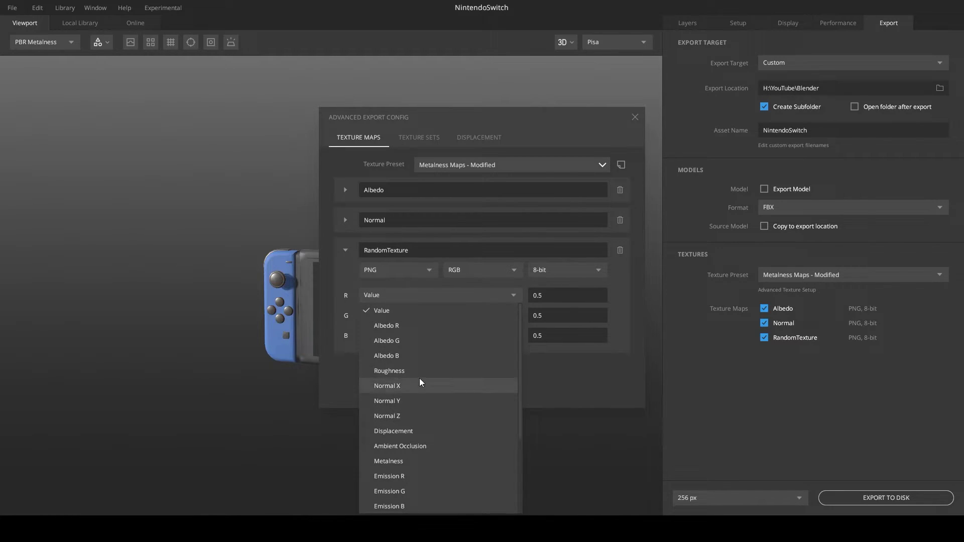
click(417, 370)
click(437, 315)
click(409, 255)
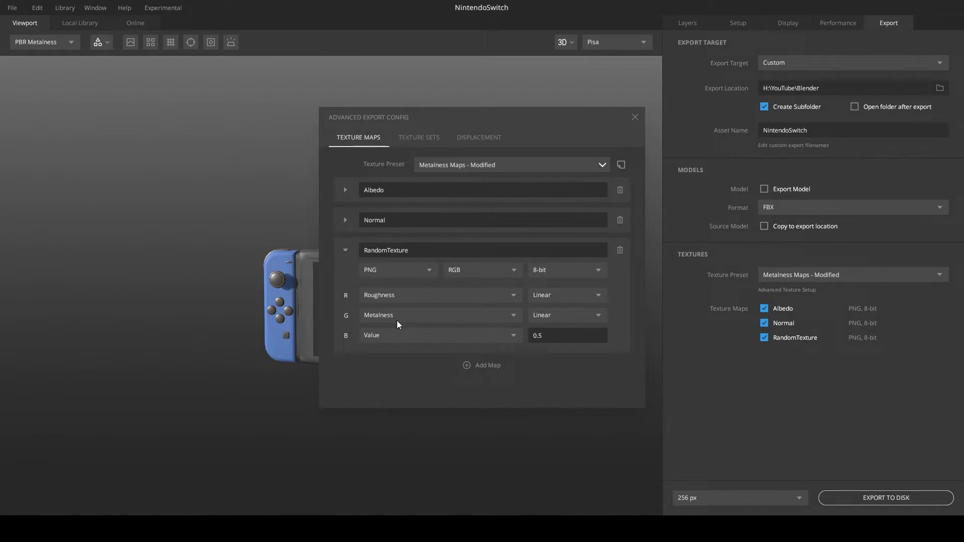
click(398, 335)
click(427, 250)
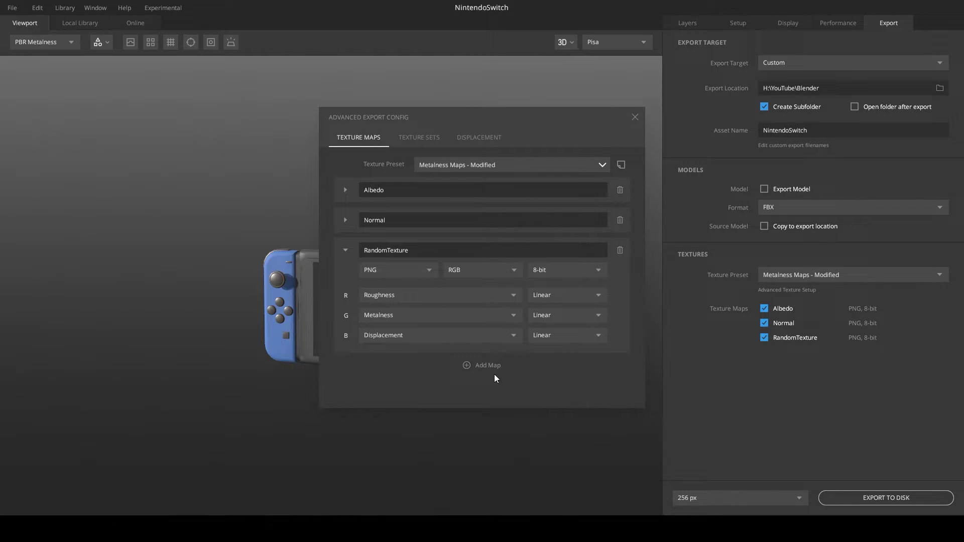
- Switch the texture preset to MRE and review its channel setup
click(636, 117)
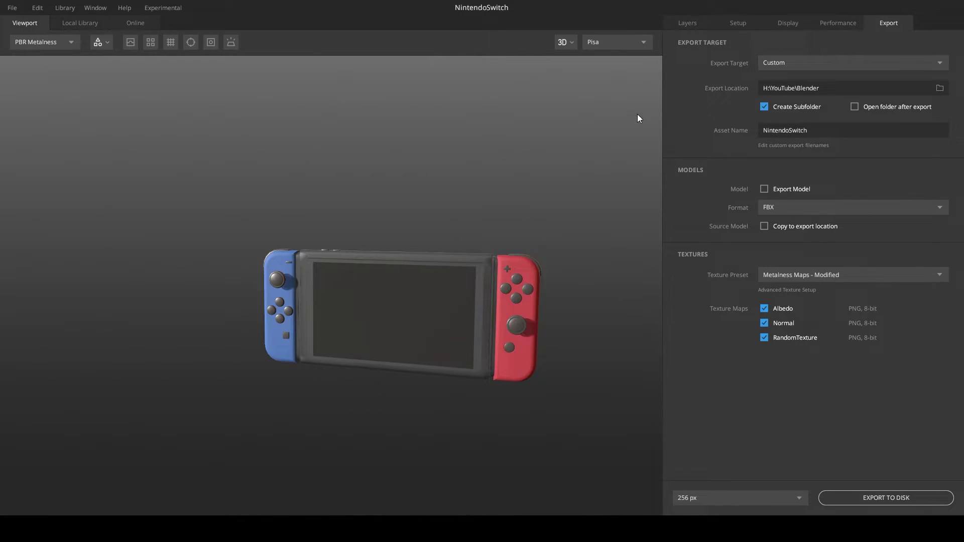
click(800, 276)
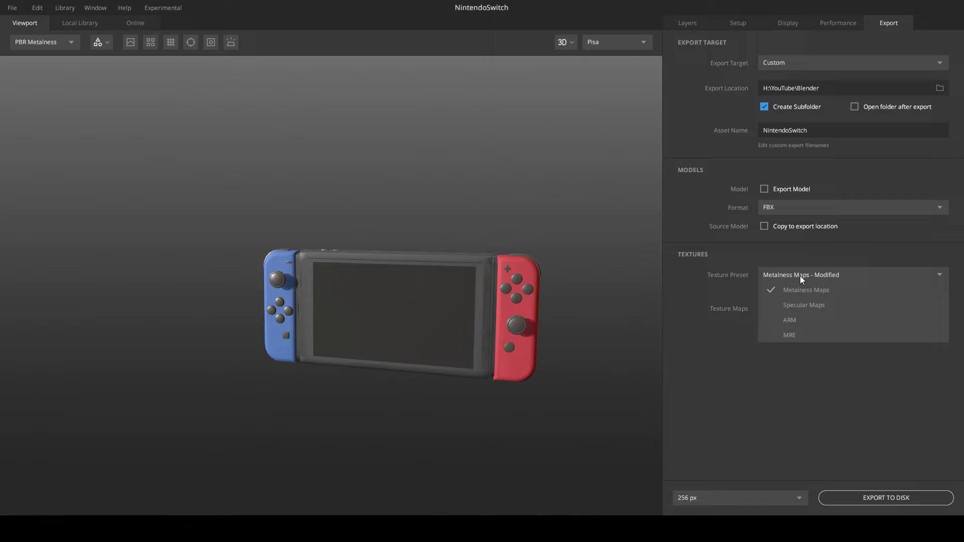
click(794, 333)
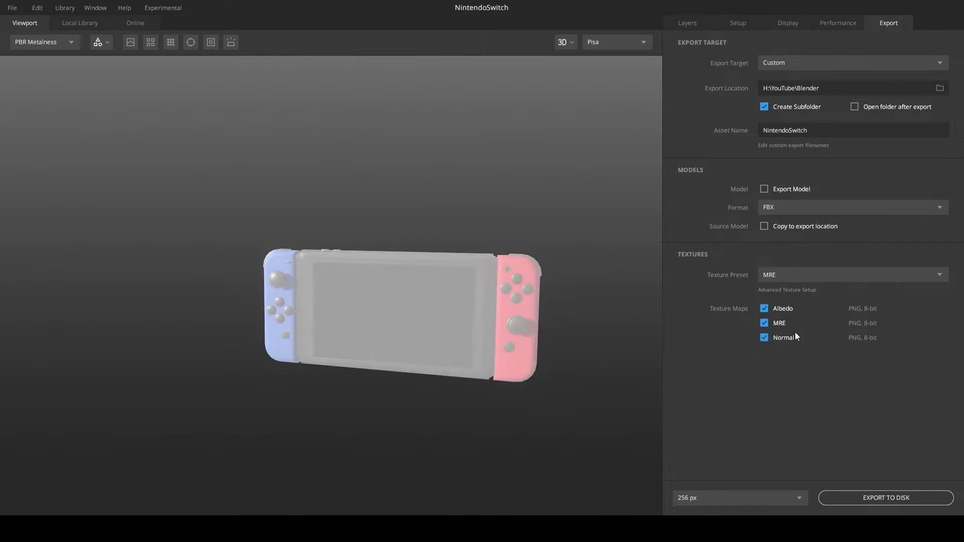
click(803, 289)
scroll(420, 319, down, 1)
scroll(415, 300, down, 2)
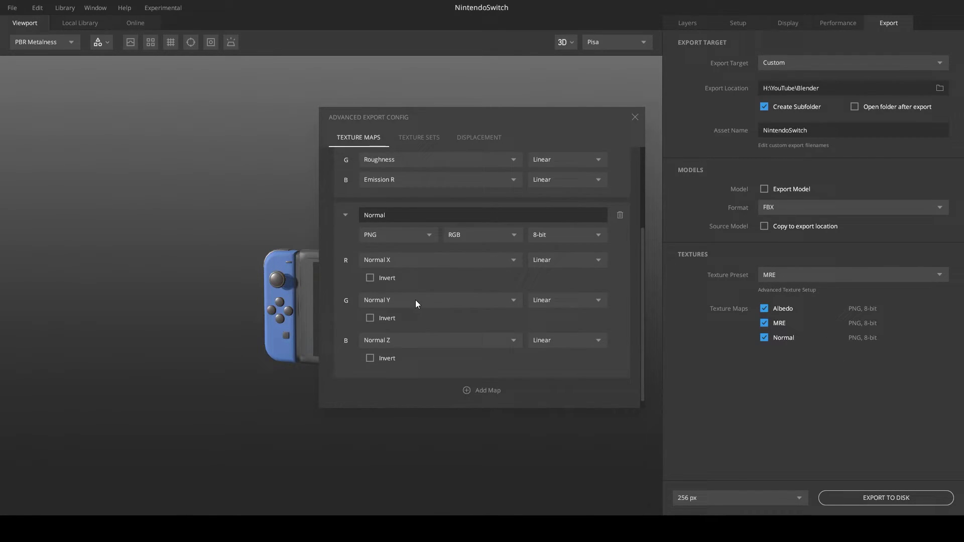
scroll(415, 299, up, 3)
click(634, 118)
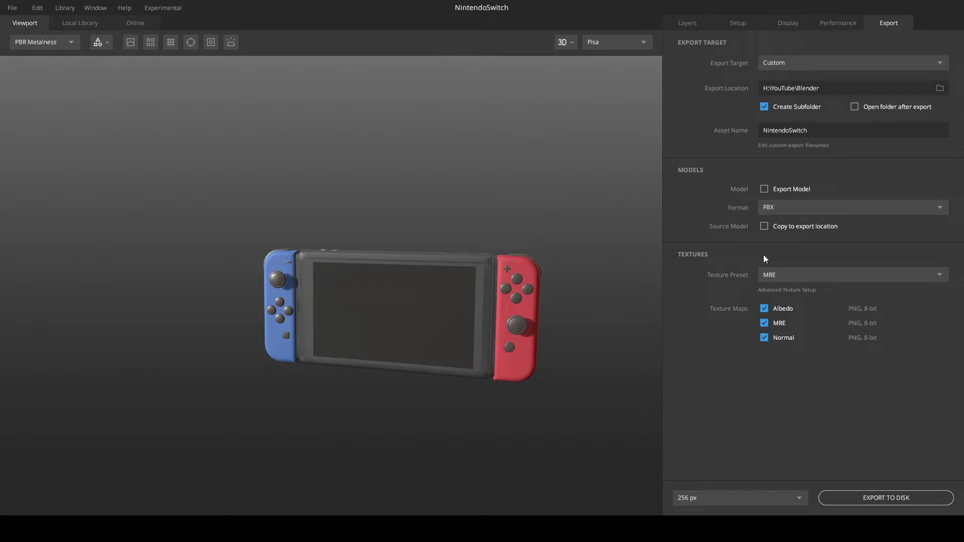
- Export the T_NintendoSwitch maps to disk at 2048 px resolution
click(763, 127)
click(689, 498)
click(737, 454)
click(896, 499)
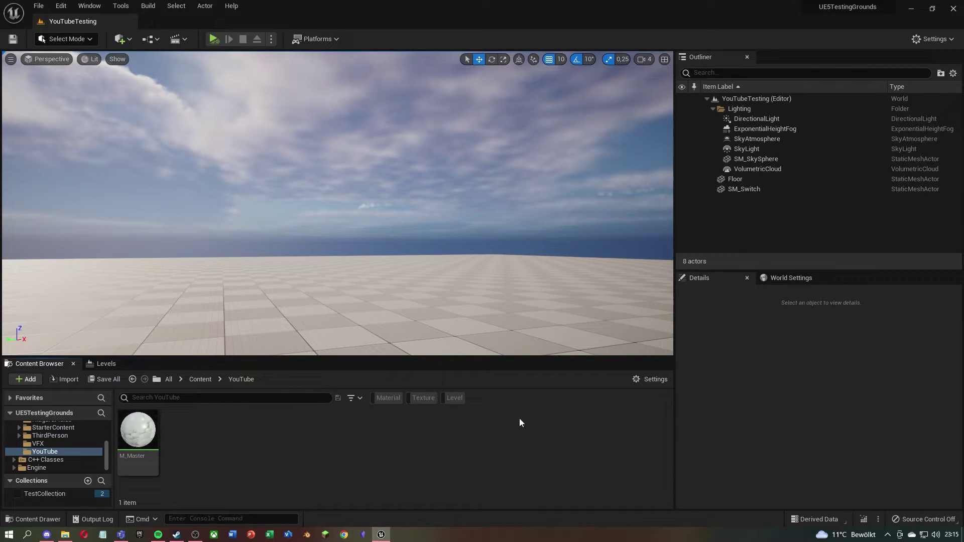
- Inspect M_Master's Albedo, MRE and Normal texture parameters, then close it
double_click(140, 427)
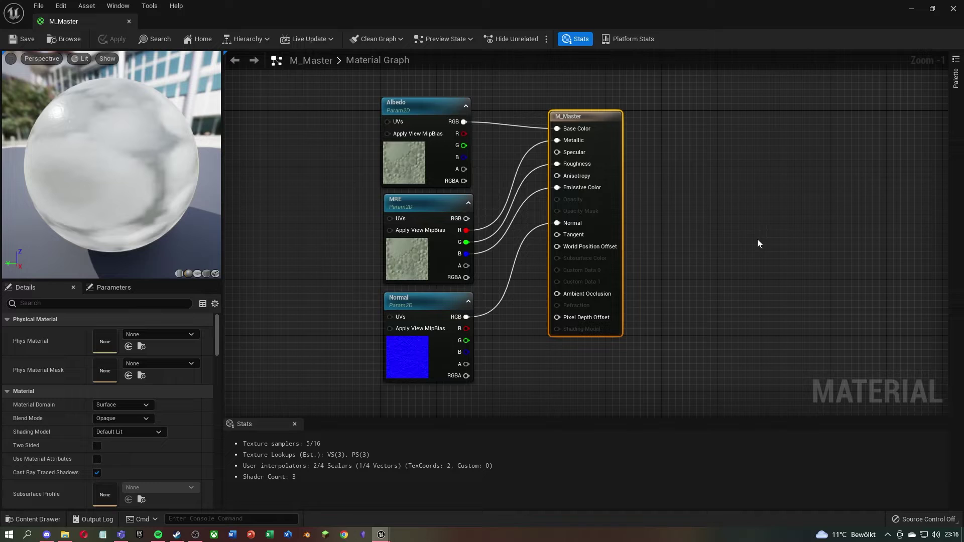
click(954, 9)
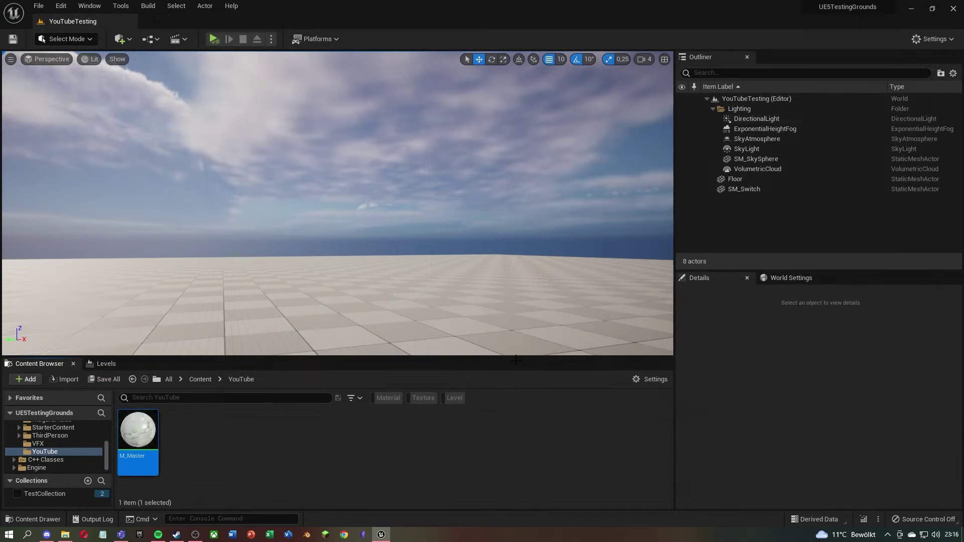
click(275, 451)
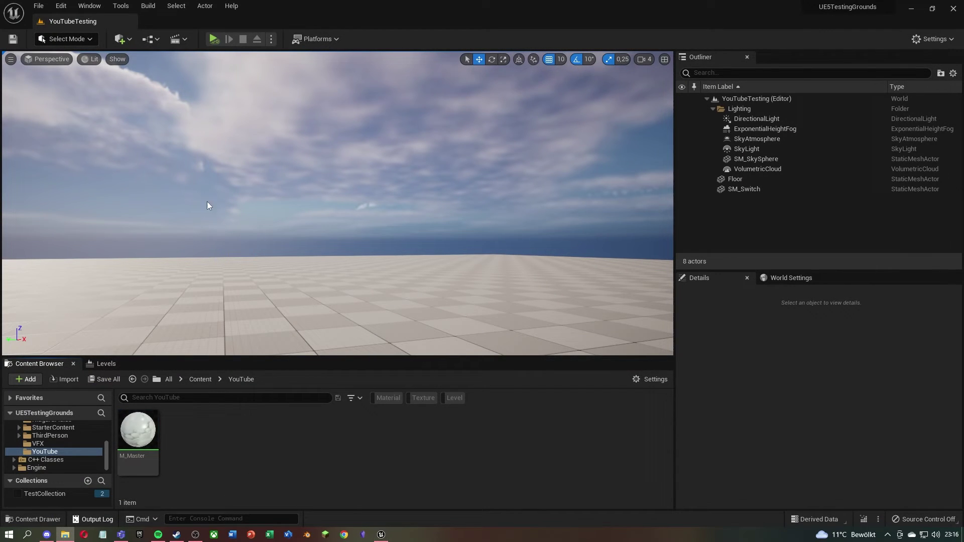
- Import SM_NintendoSwitch.fbx into the YouTube folder with Material Import Method set to Do Not Create Material
key(alt+Tab)
drag(670, 71, 840, 85)
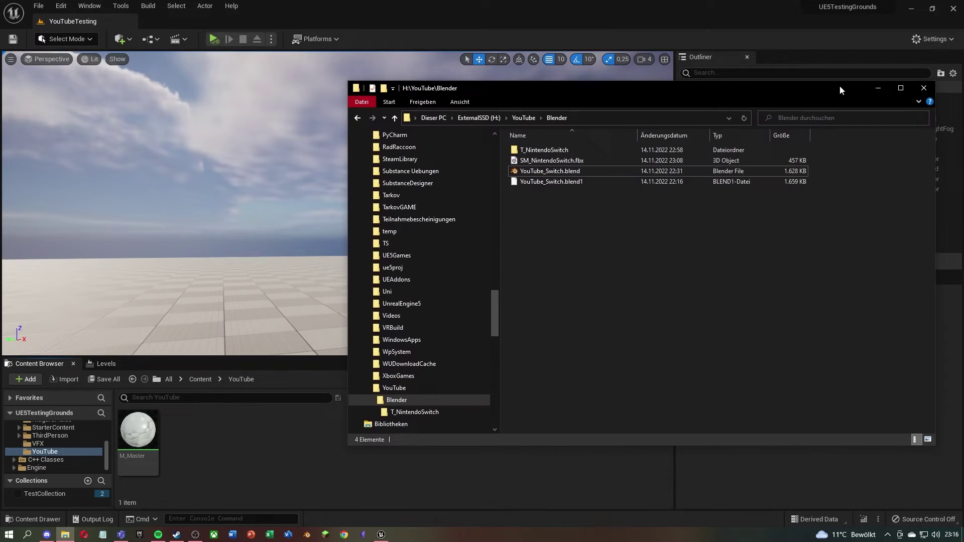
drag(550, 162, 204, 445)
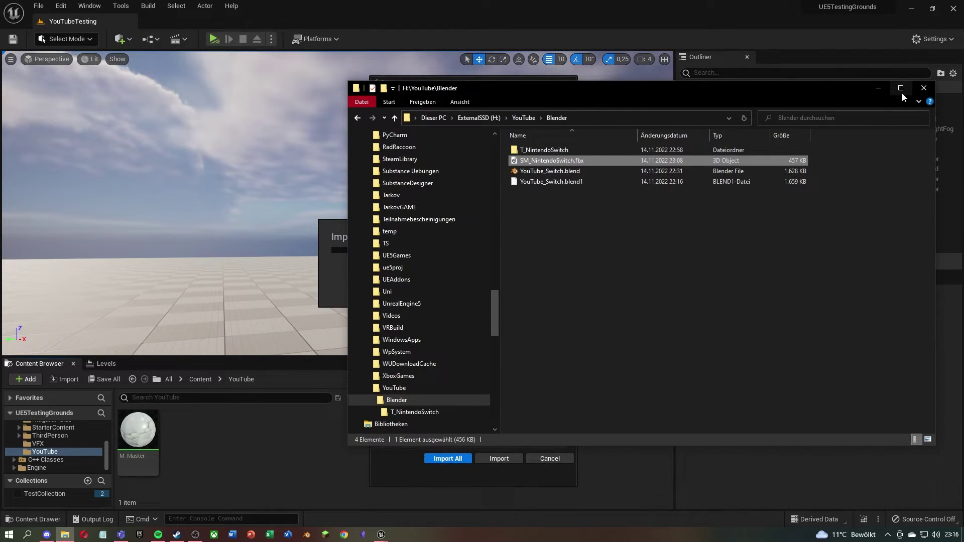
click(878, 88)
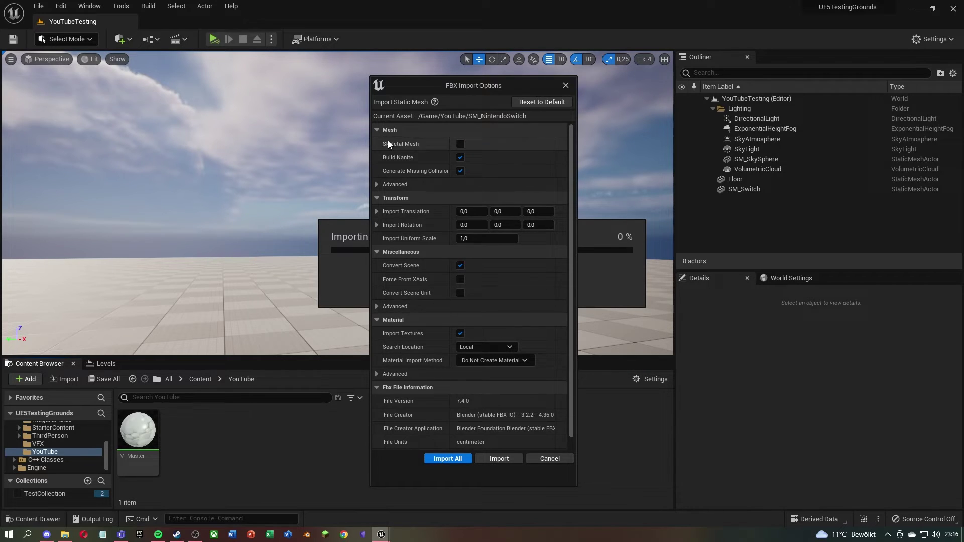
click(485, 361)
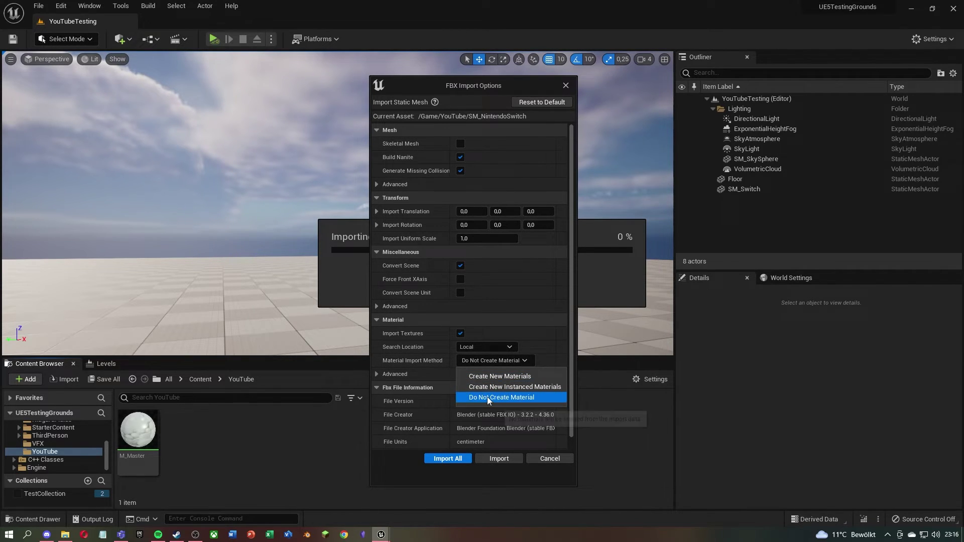
click(488, 397)
scroll(528, 391, down, 1)
scroll(529, 390, up, 1)
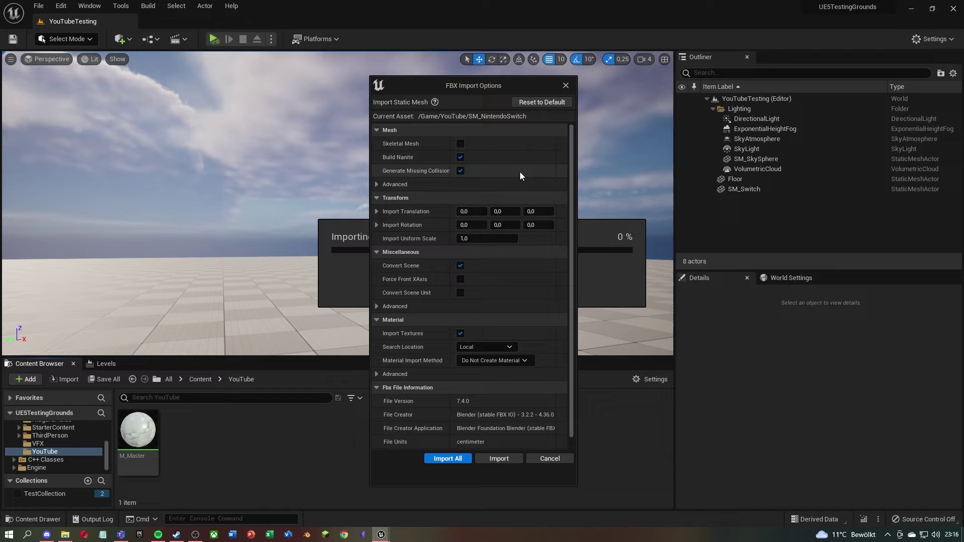
click(463, 460)
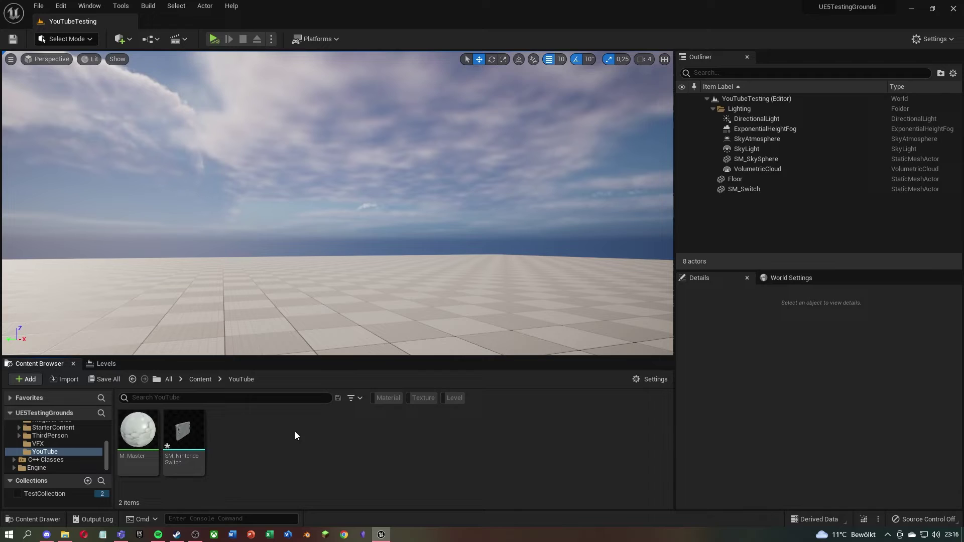
- Inspect the imported SM_NintendoSwitch mesh from the front in the mesh editor
double_click(201, 433)
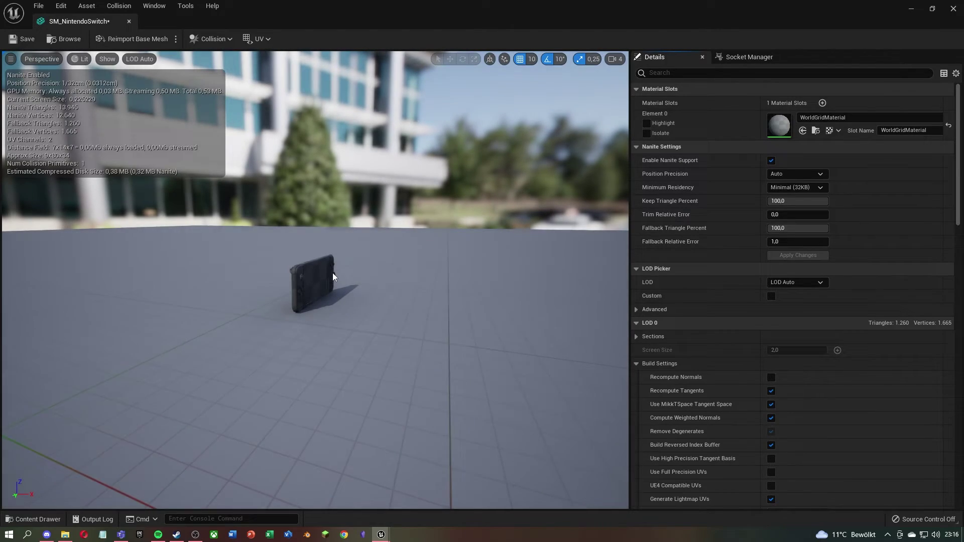
drag(332, 272, 427, 236)
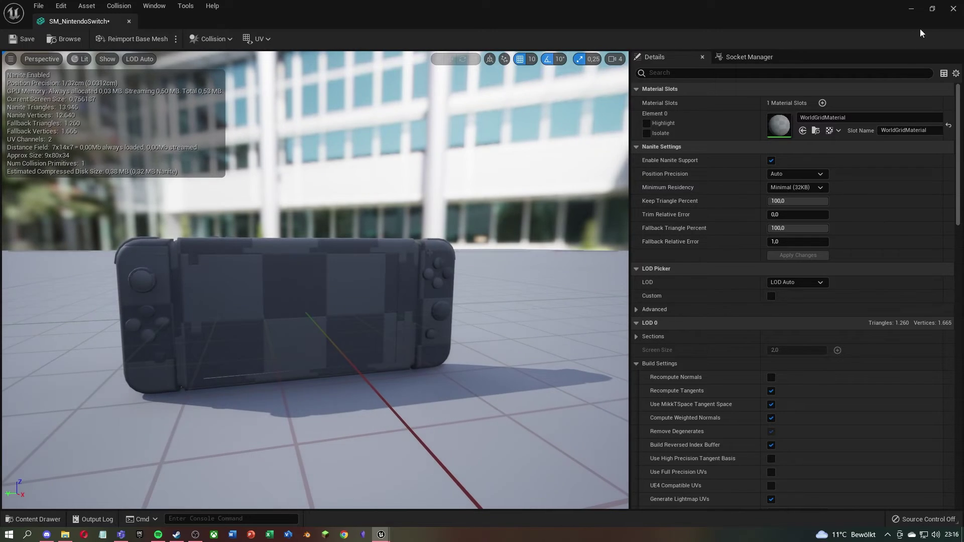
click(912, 9)
- Import the T_NintendoSwitch Albedo, MRE and Normal textures into the YouTube folder
click(66, 535)
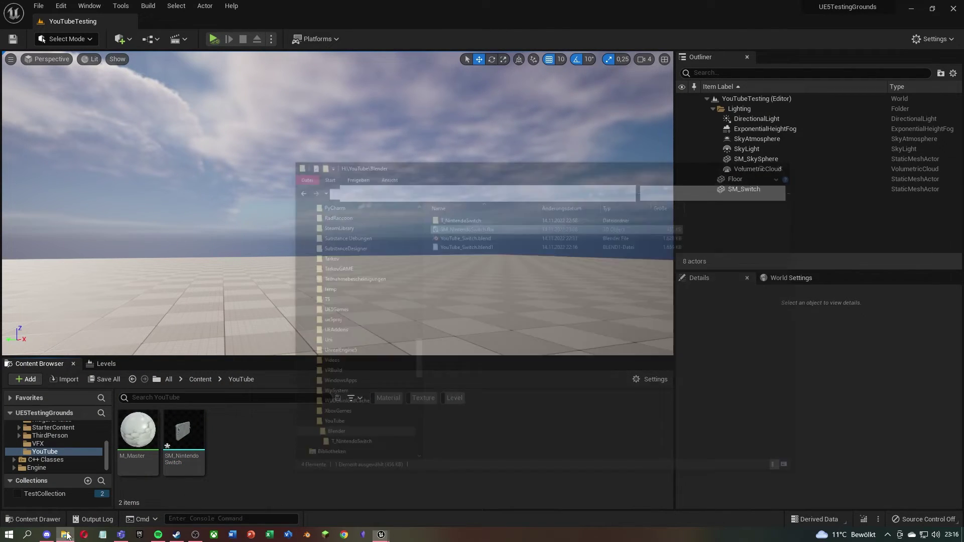
double_click(581, 148)
drag(705, 240, 523, 146)
drag(600, 164, 275, 435)
click(879, 87)
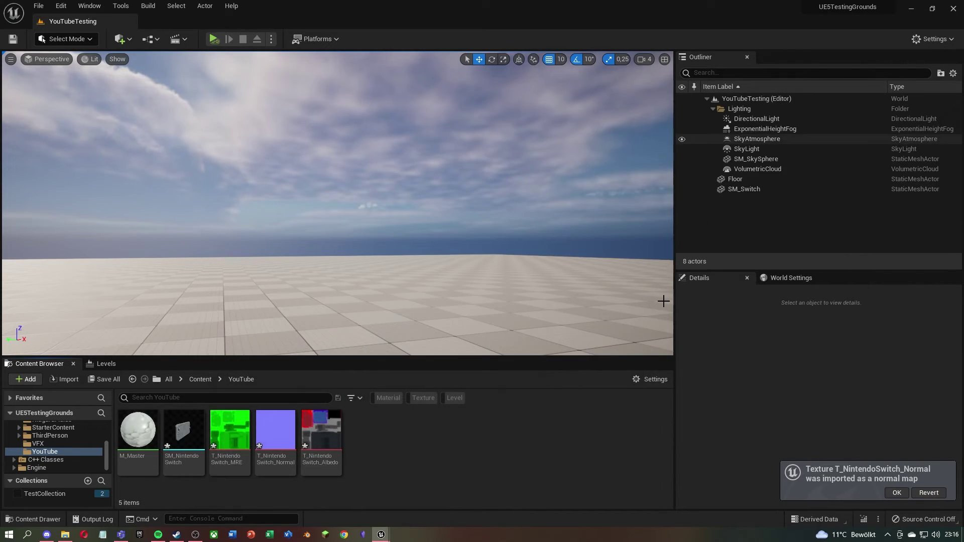
- Create a material instance of M_Master named MI_NintendoSwitch and open it in its editor
click(143, 428)
right_click(143, 428)
click(238, 173)
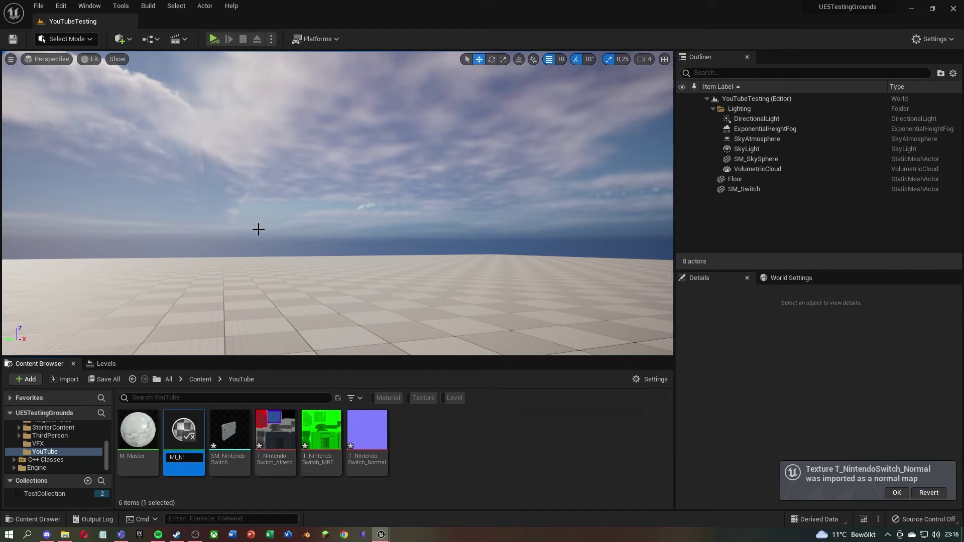
text(MI_NintendoSwit)
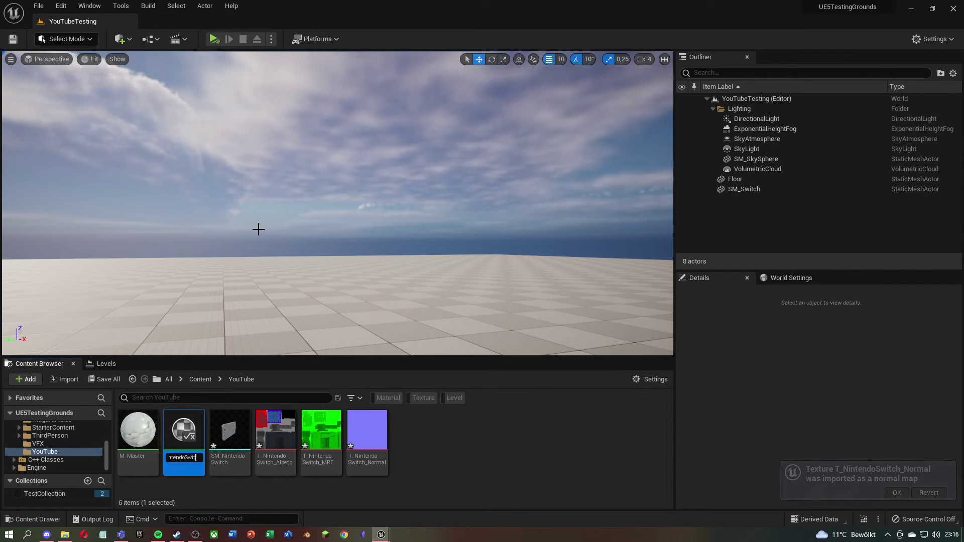
key(Return)
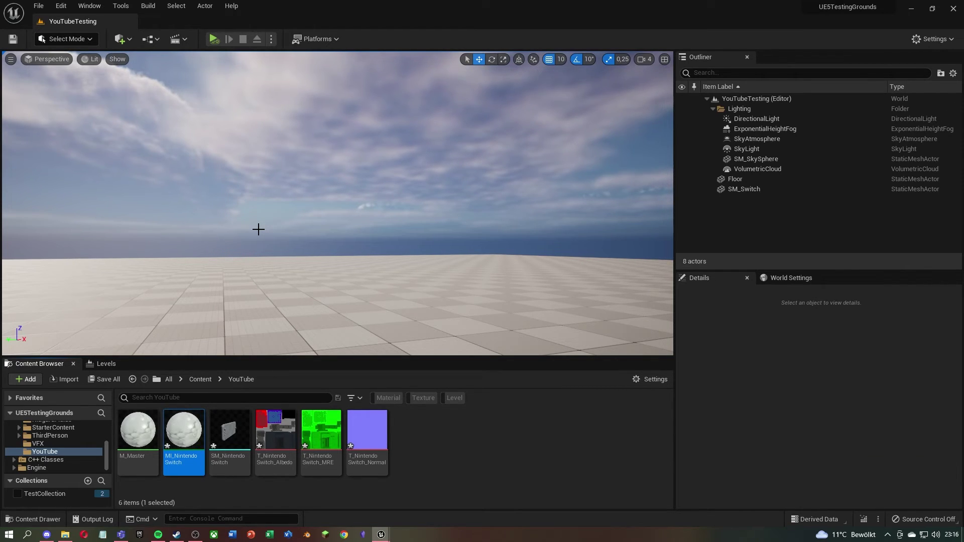
double_click(192, 436)
double_click(535, 5)
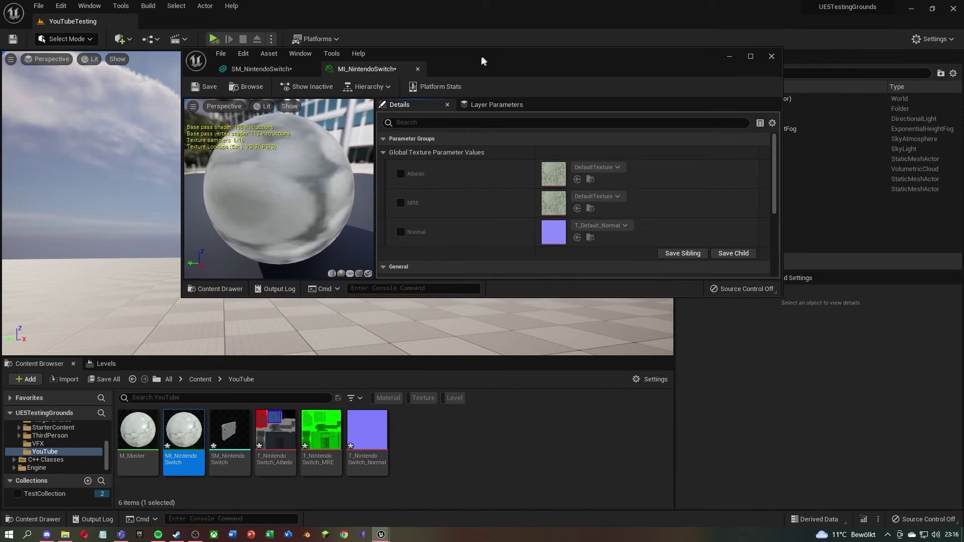
- Enable the Albedo, MRE and Normal parameters, assign the matching T_NintendoSwitch textures, and save
click(276, 430)
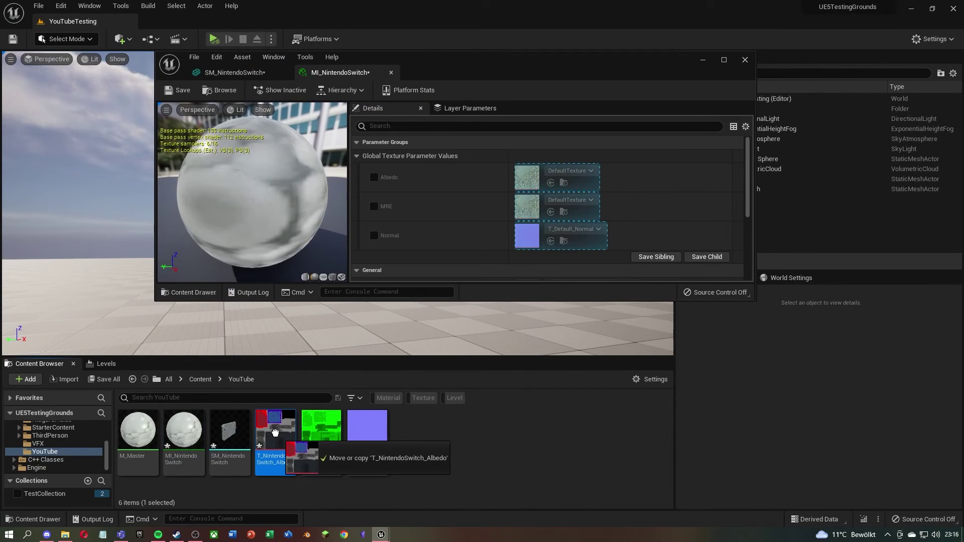
click(373, 177)
click(374, 206)
click(374, 236)
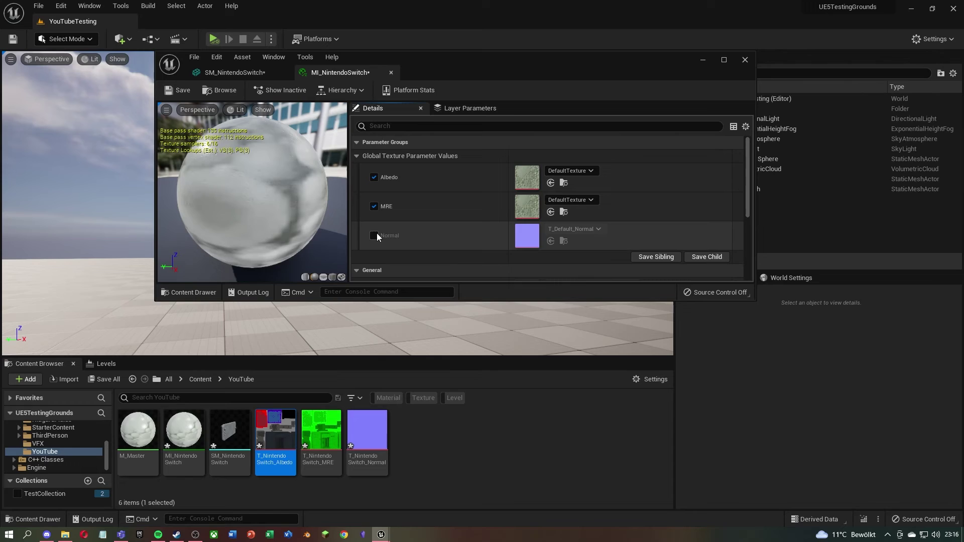
drag(275, 431, 527, 178)
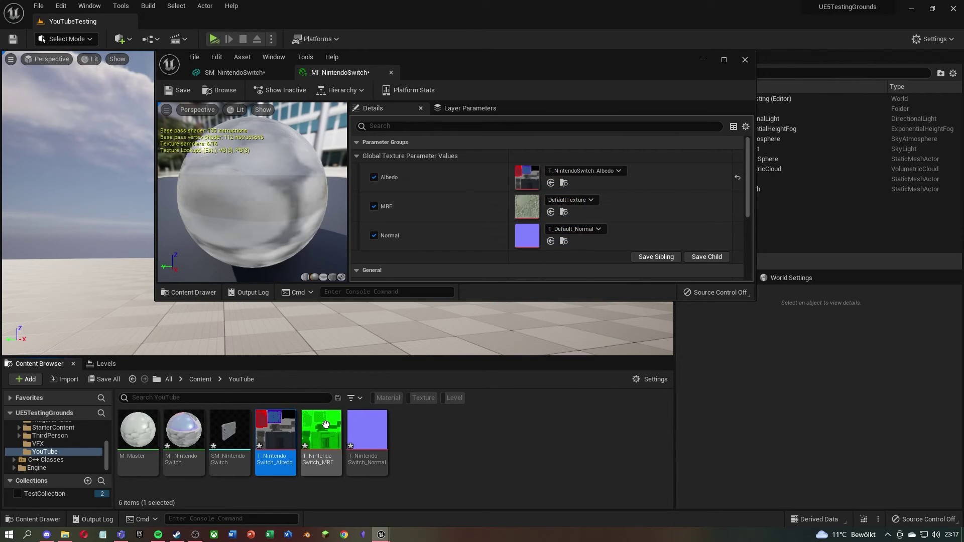
drag(322, 430, 527, 207)
drag(367, 430, 524, 236)
click(177, 91)
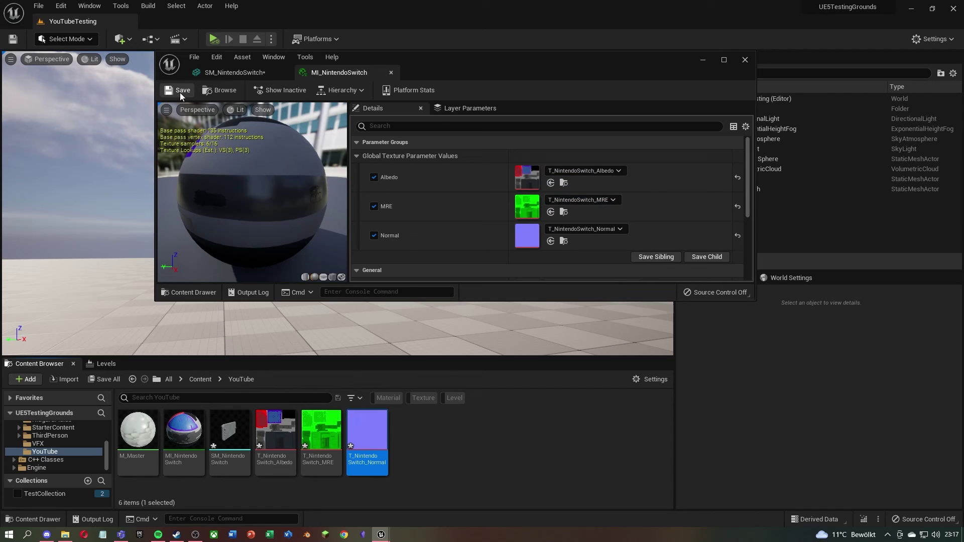
- Assign MI_NintendoSwitch to SM_NintendoSwitch's Element 0 slot and view the textured Switch up close
click(252, 71)
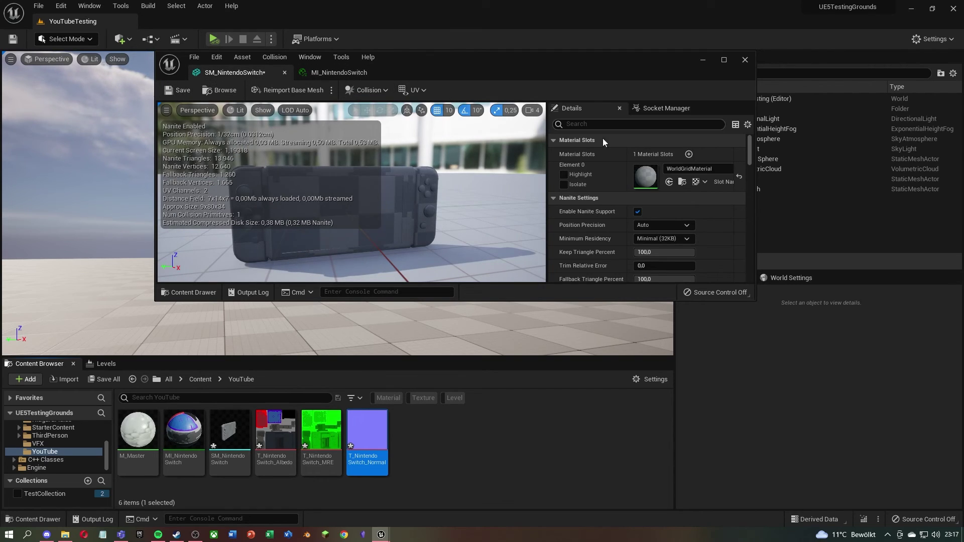
drag(184, 432, 642, 181)
click(724, 59)
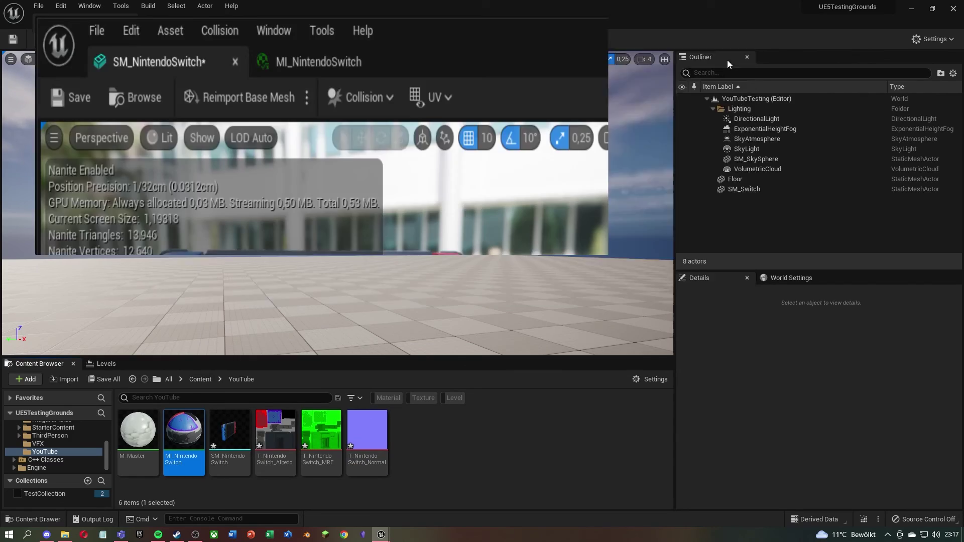
drag(322, 281, 537, 282)
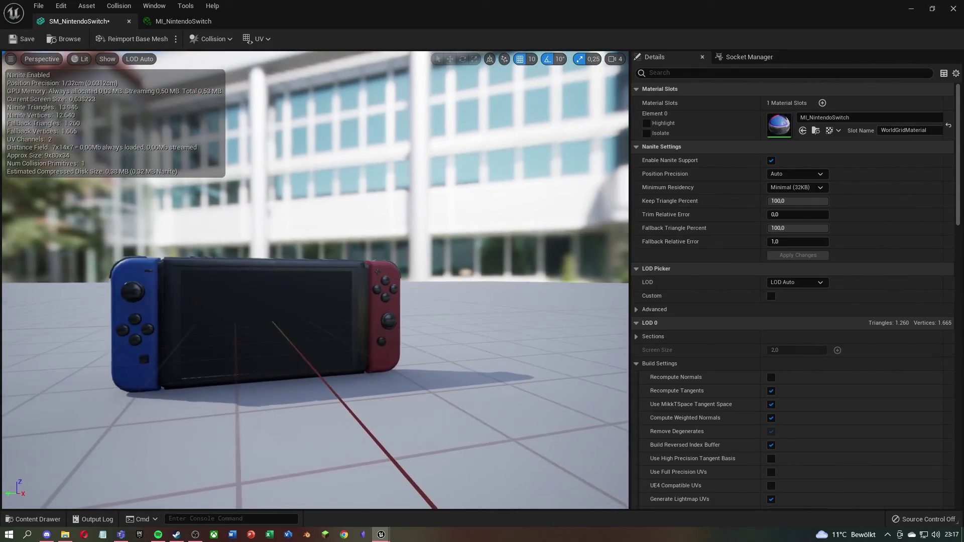